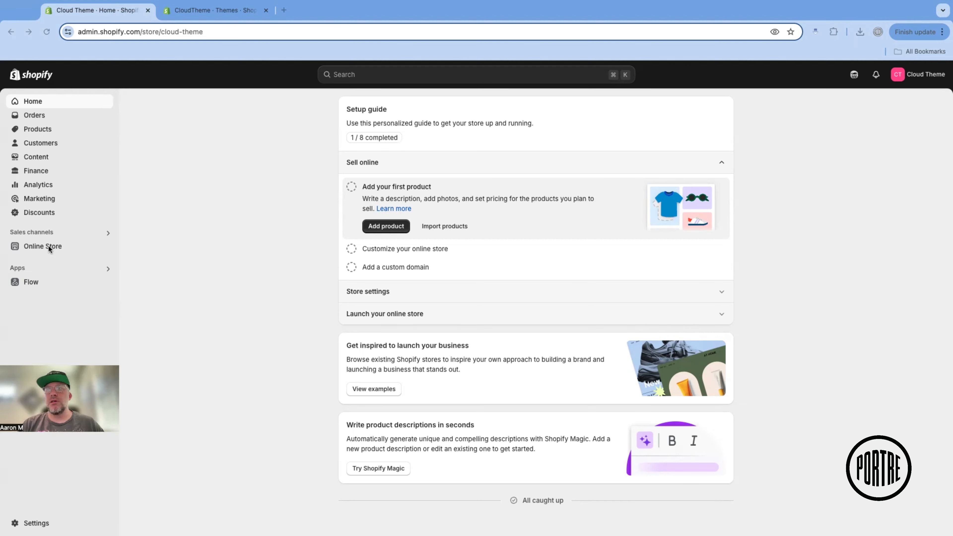
# Upload the theme file cloudtheme-myshopify-com-cloud-theme-portre-design.zip from the Theme Download folder to the online store's theme library
pyautogui.click(42, 247)
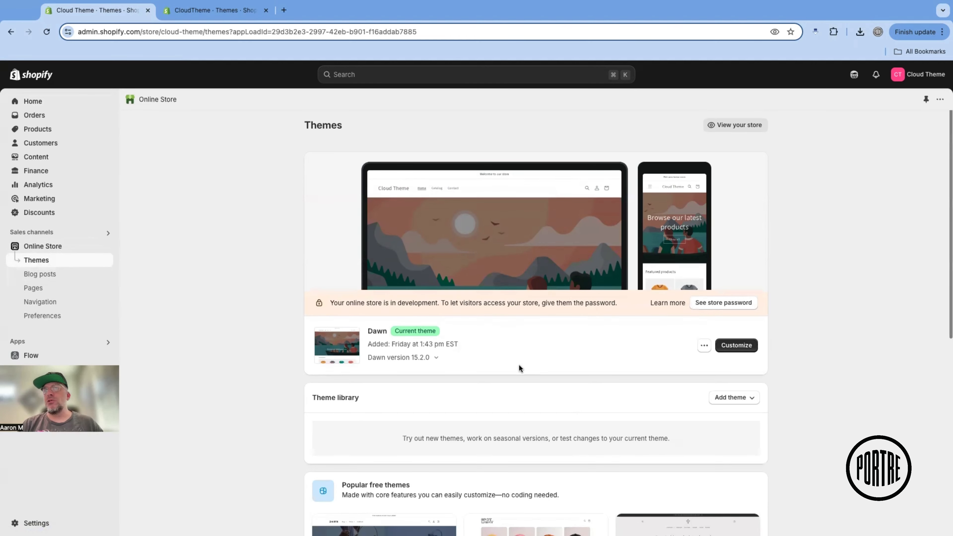
pyautogui.scroll(-1, 519, 365)
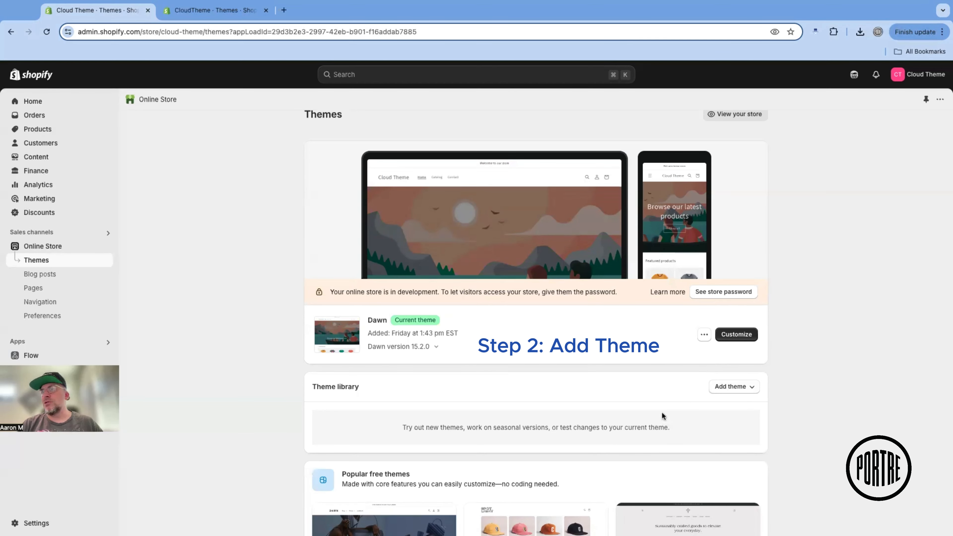
pyautogui.scroll(-3, 755, 404)
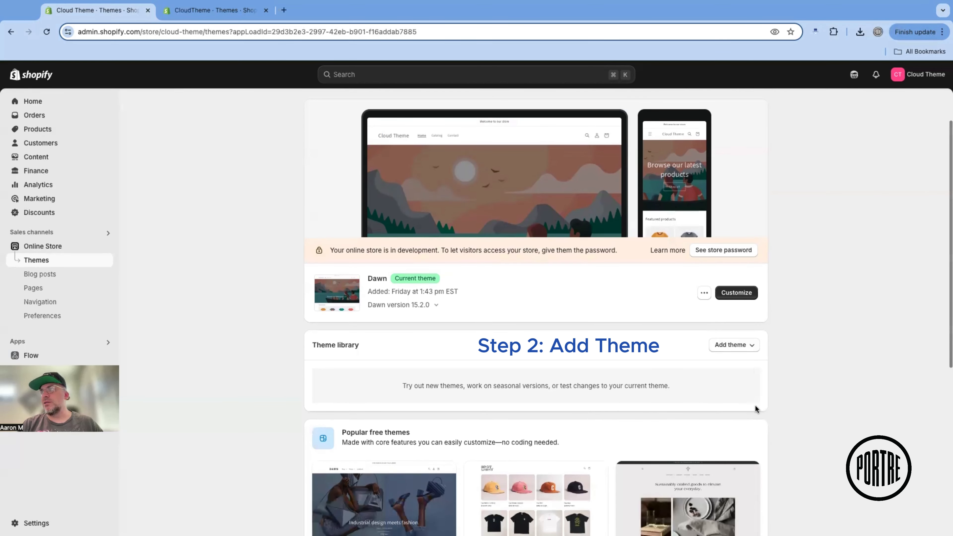
pyautogui.click(724, 350)
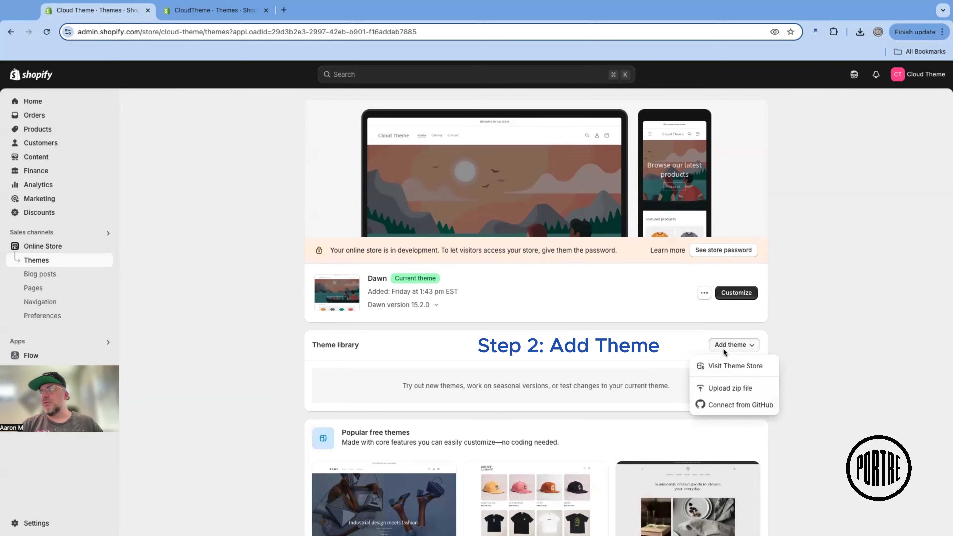
pyautogui.click(726, 387)
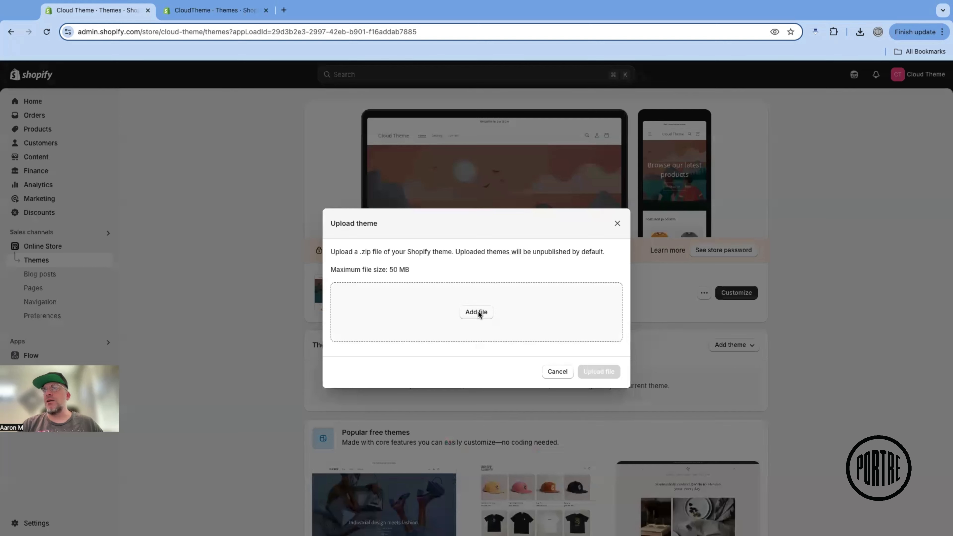
pyautogui.click(477, 312)
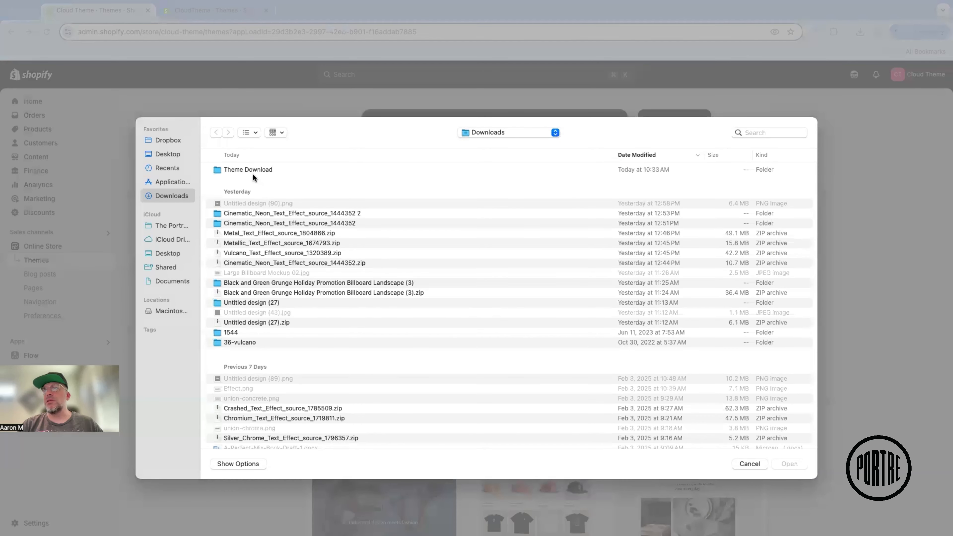
pyautogui.doubleClick(251, 170)
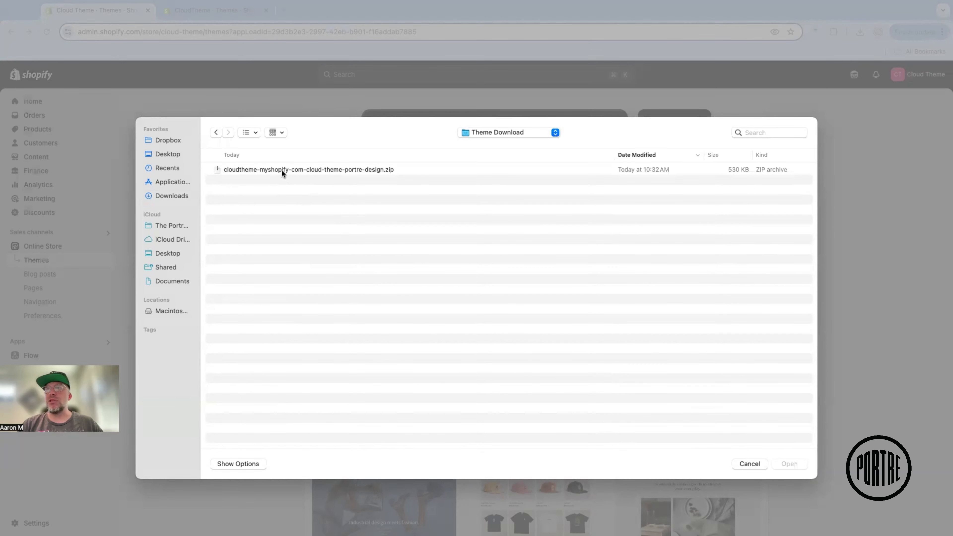
pyautogui.click(281, 169)
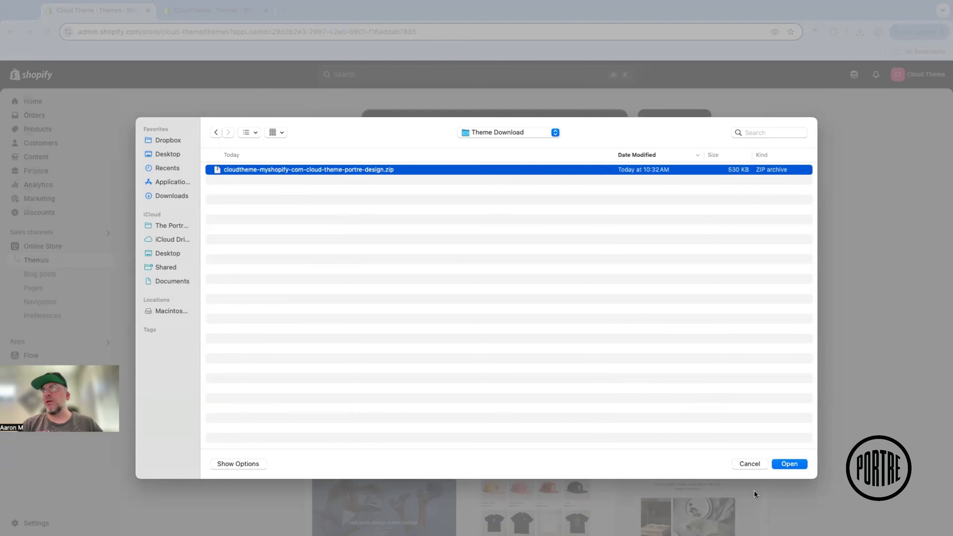
pyautogui.click(795, 463)
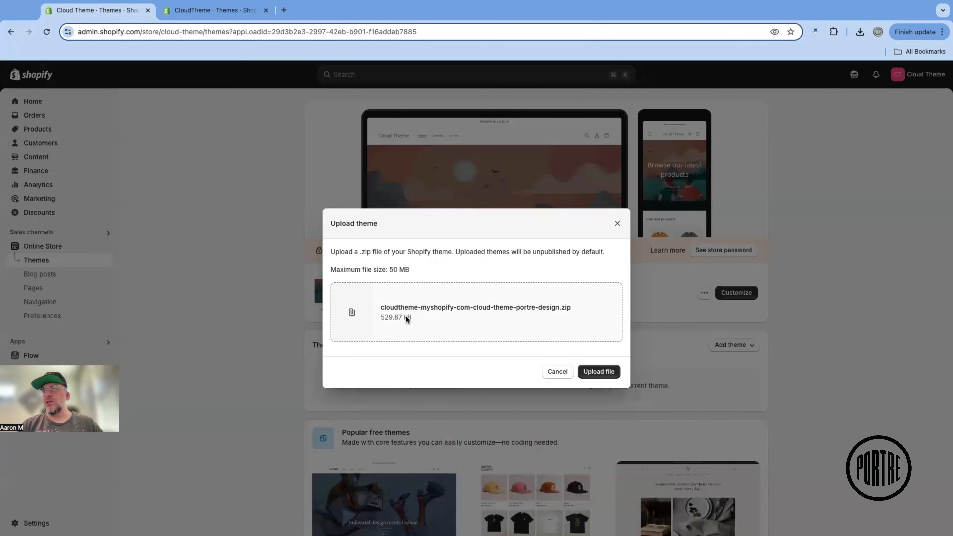
pyautogui.click(586, 371)
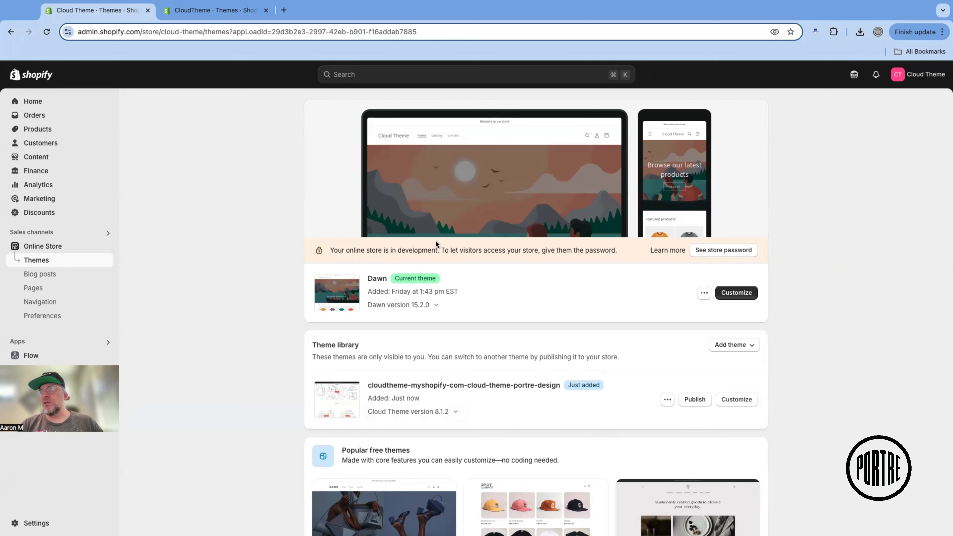
# Publish the uploaded cloudtheme-myshopify-com-cloud-theme-portre-design theme in place of Dawn and open it for customization
pyautogui.click(694, 400)
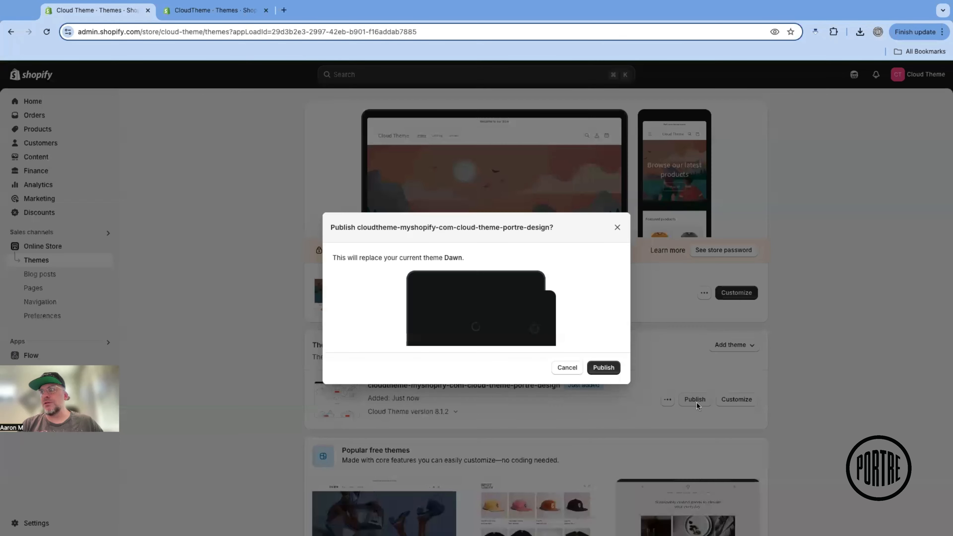
pyautogui.click(602, 368)
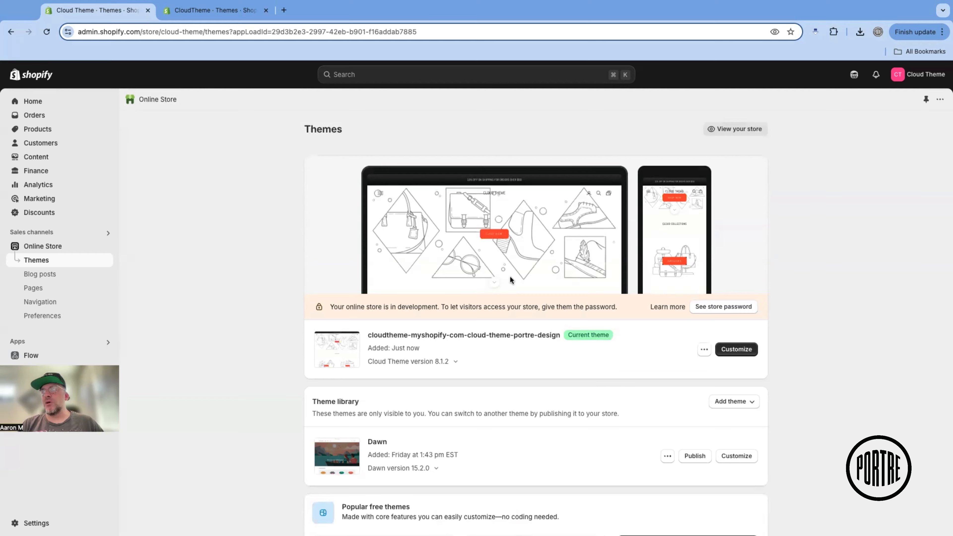
pyautogui.click(725, 348)
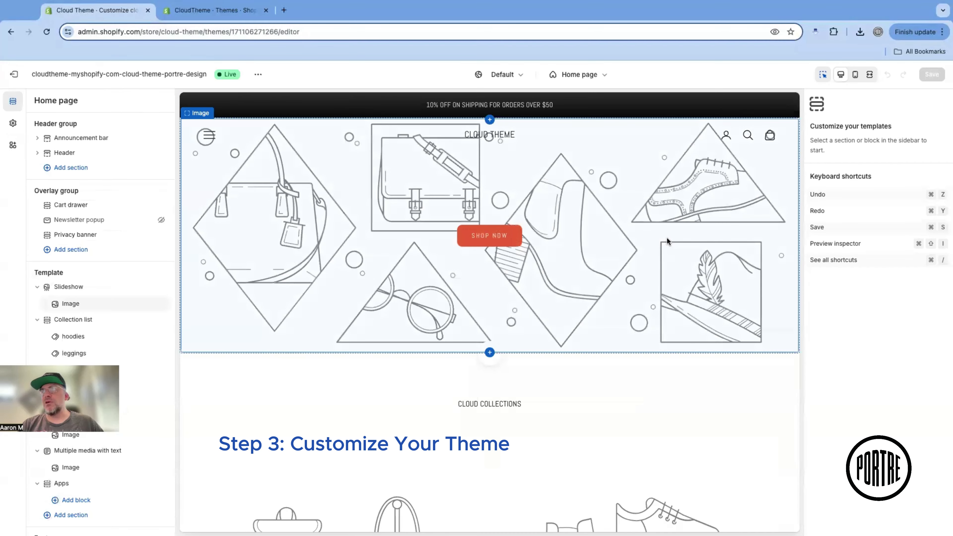
# Inspect the home page slideshow's image settings and its image picker without choosing a file
pyautogui.click(281, 213)
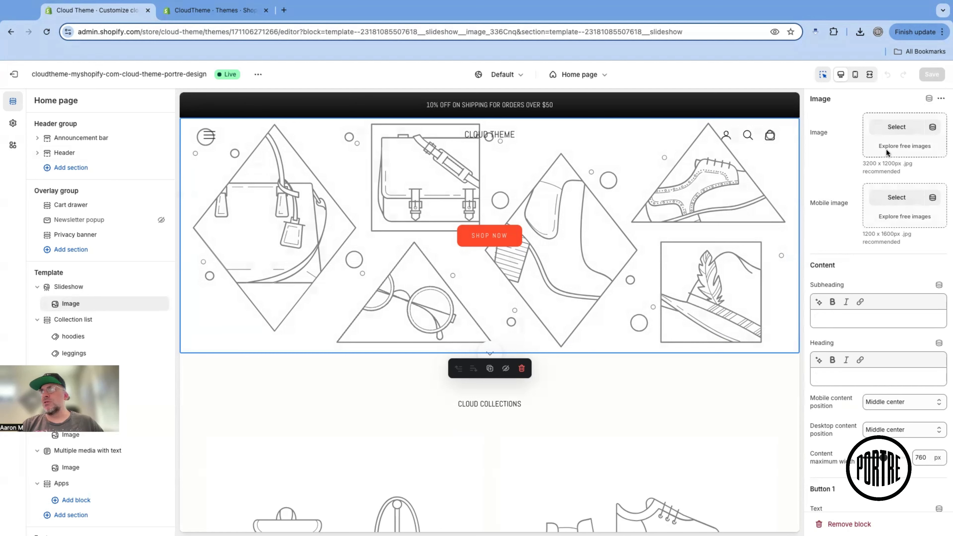
pyautogui.click(888, 124)
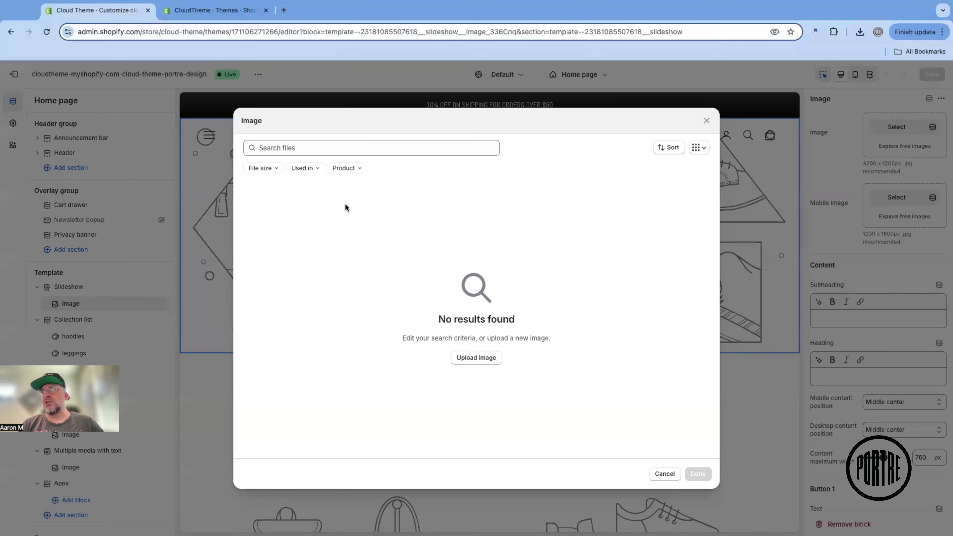
pyautogui.click(665, 473)
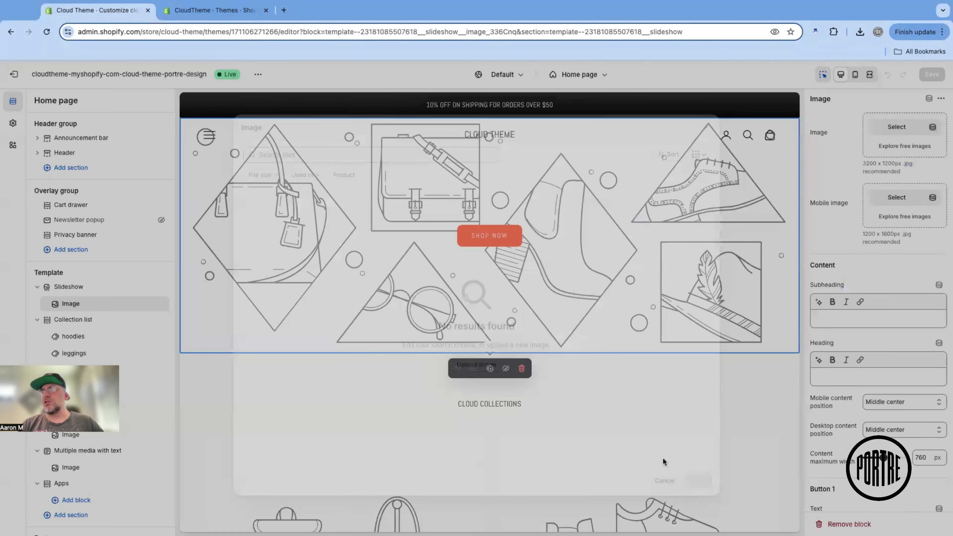
# Switch to the CloudTheme store's themes page and open its current cloud-theme-portre-design theme for customization
pyautogui.scroll(-5, 663, 457)
pyautogui.scroll(-10, 376, 335)
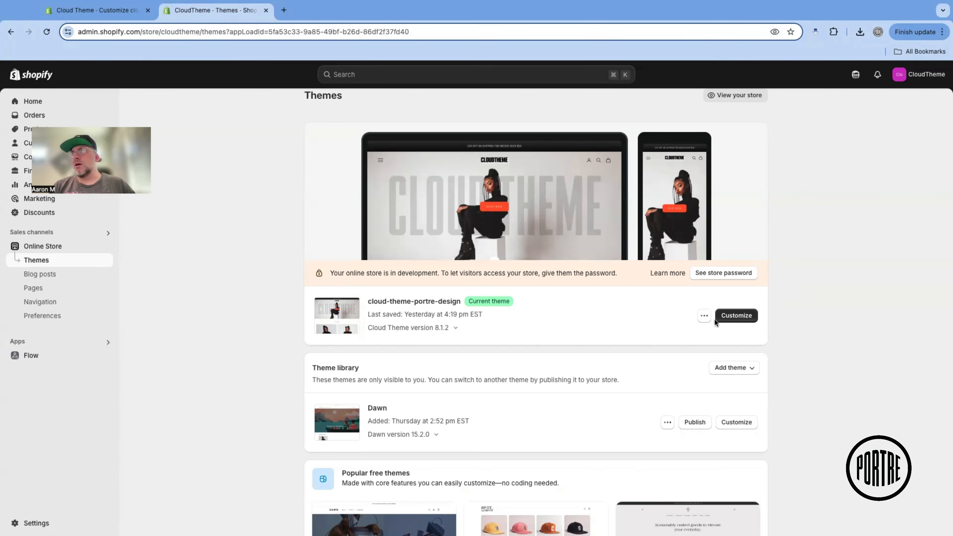
pyautogui.click(731, 316)
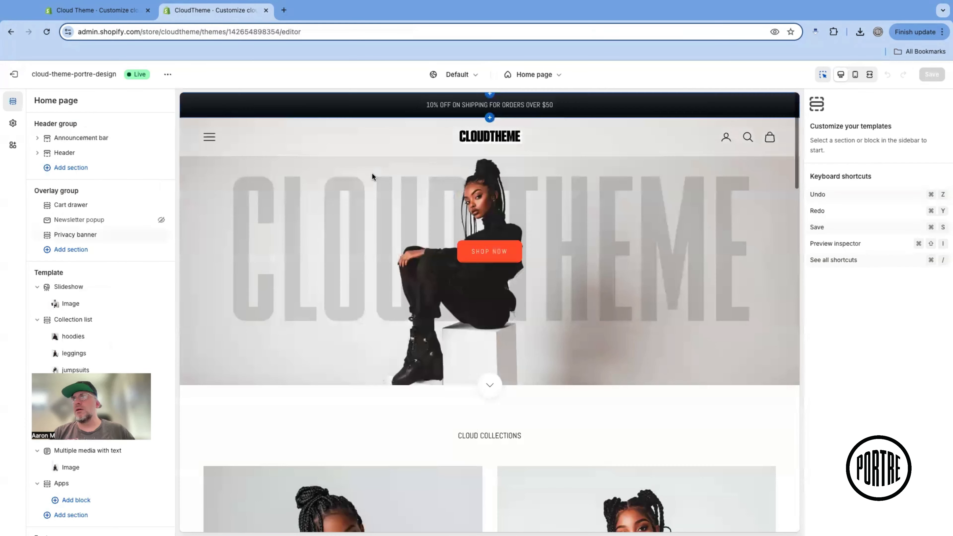
# Examine the slideshow image's settings and the home page's mobile preview down to the countdown timer, and restore the desktop preview
pyautogui.click(275, 210)
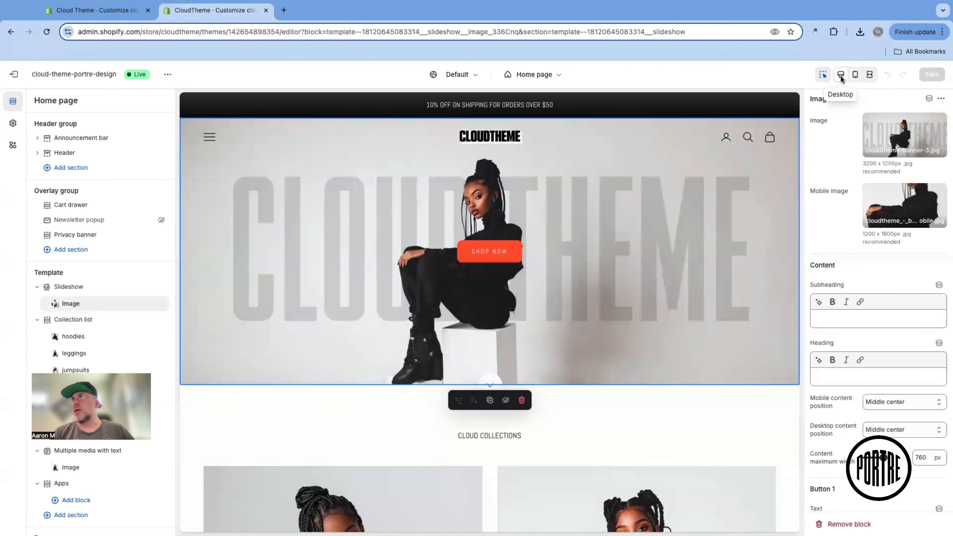
pyautogui.click(855, 76)
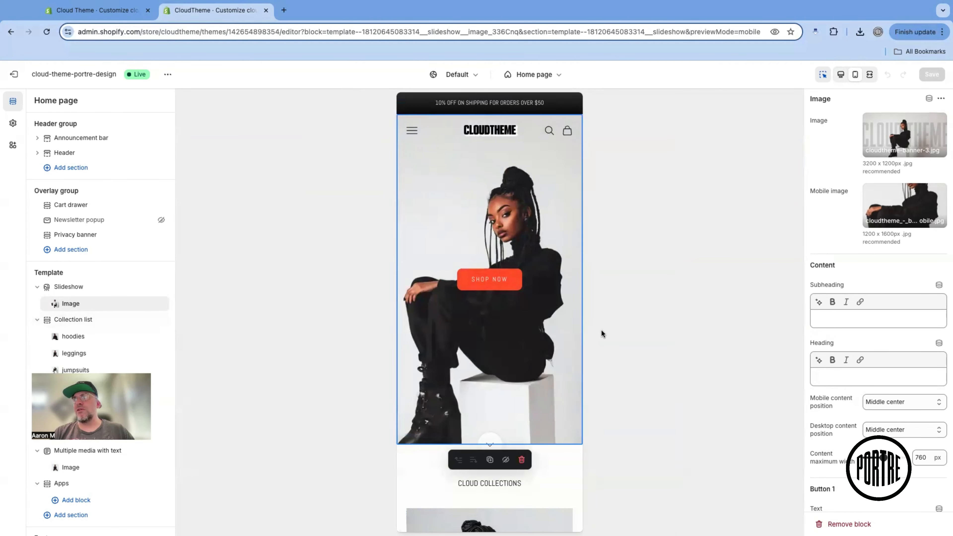
pyautogui.scroll(-15, 564, 263)
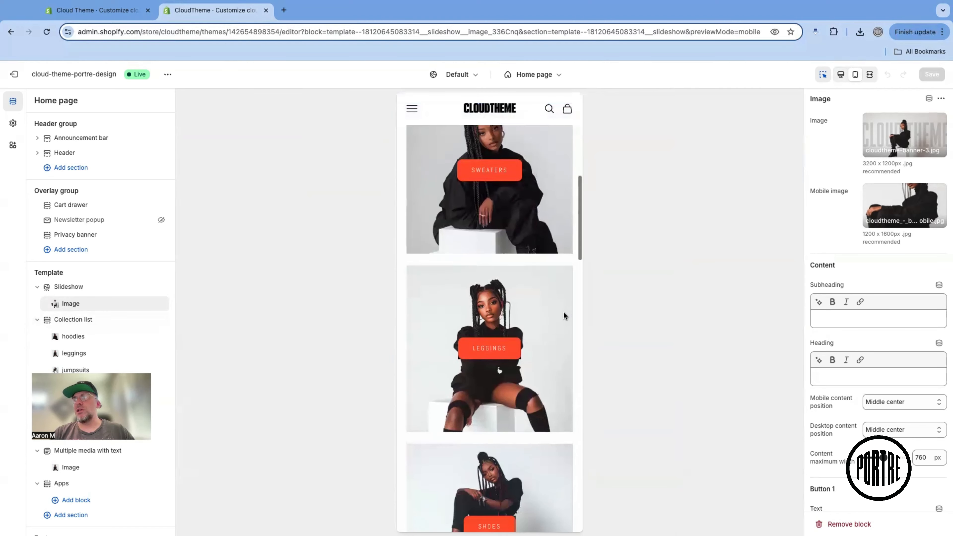
pyautogui.scroll(-10, 563, 315)
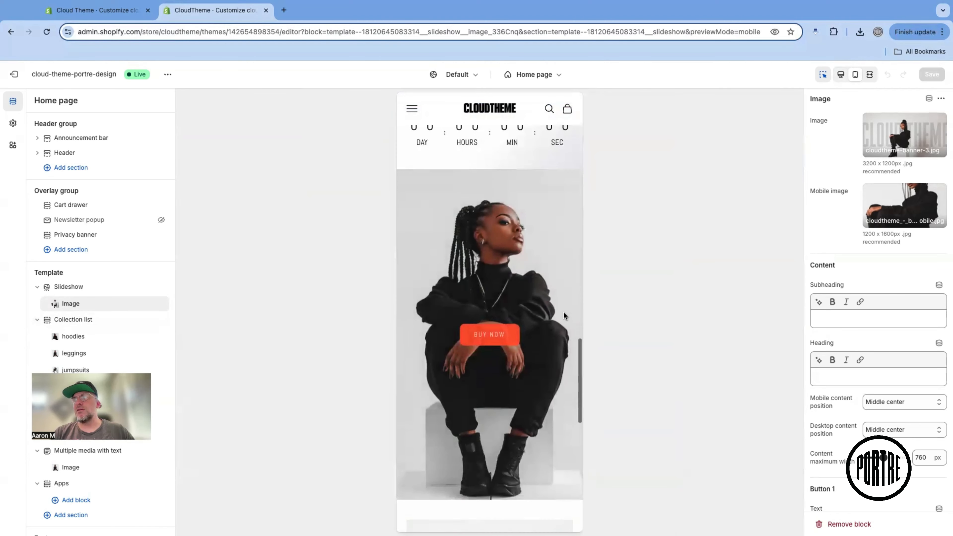
pyautogui.scroll(-10, 563, 315)
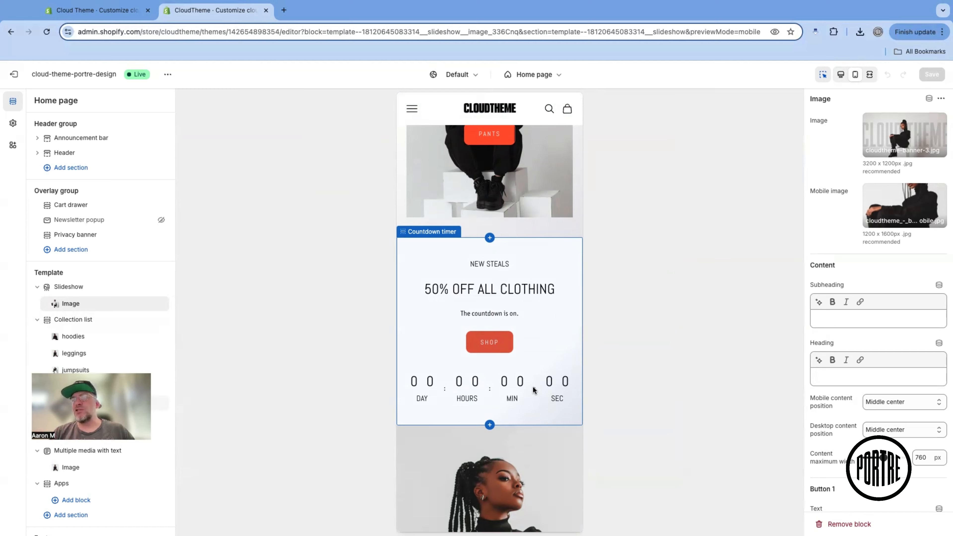
pyautogui.scroll(-1, 534, 390)
pyautogui.scroll(-10, 535, 390)
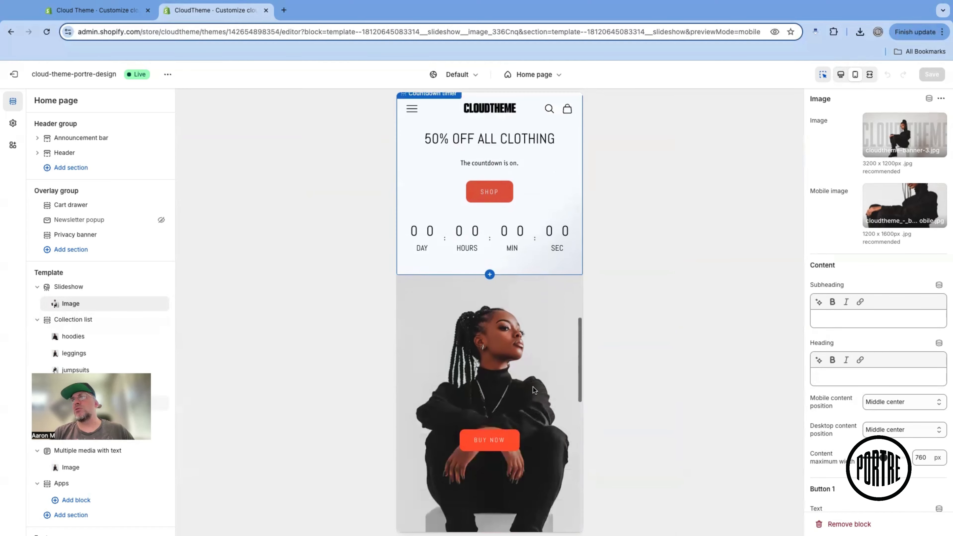
pyautogui.scroll(10, 534, 391)
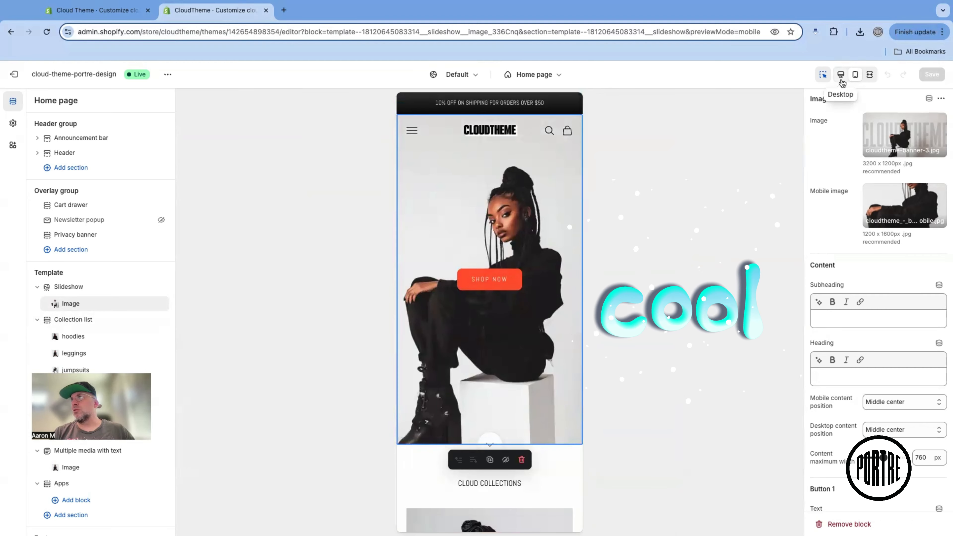
pyautogui.click(841, 77)
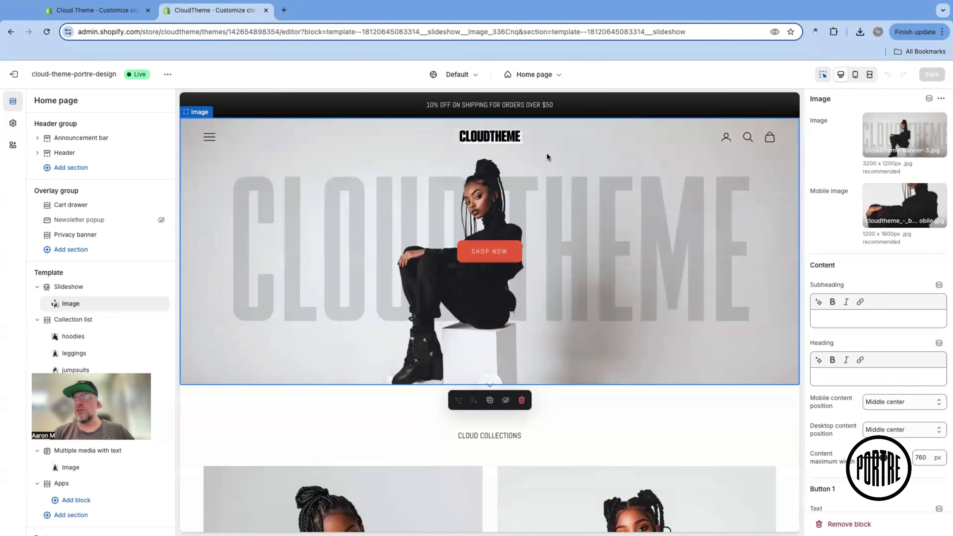
# Examine the settings of the announcement bar and its shipping message, and review the home page's list of sections
pyautogui.click(356, 111)
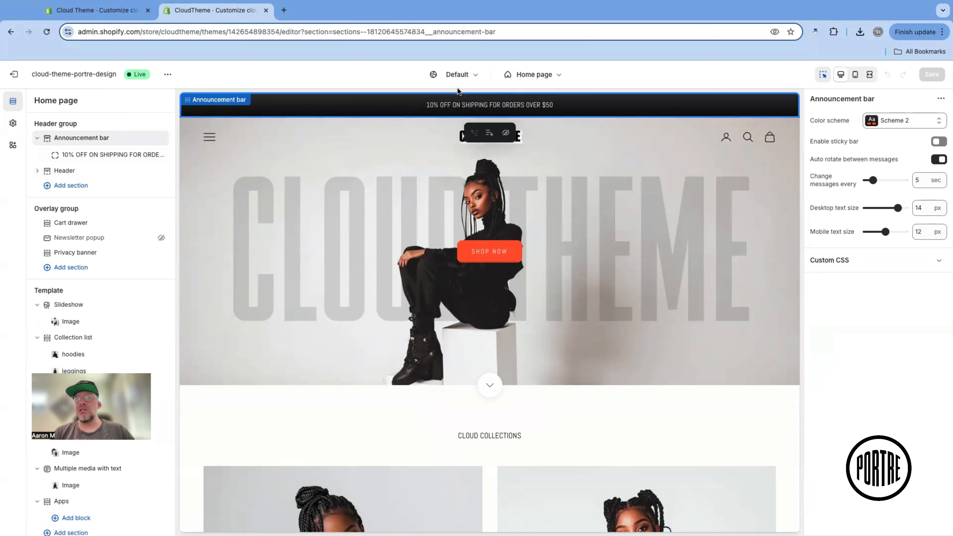
pyautogui.click(102, 156)
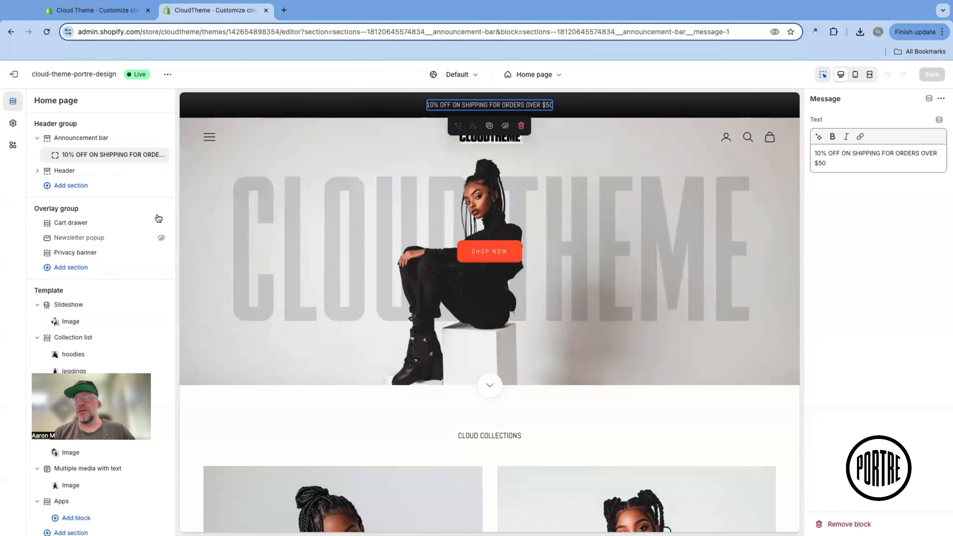
pyautogui.scroll(-1, 99, 270)
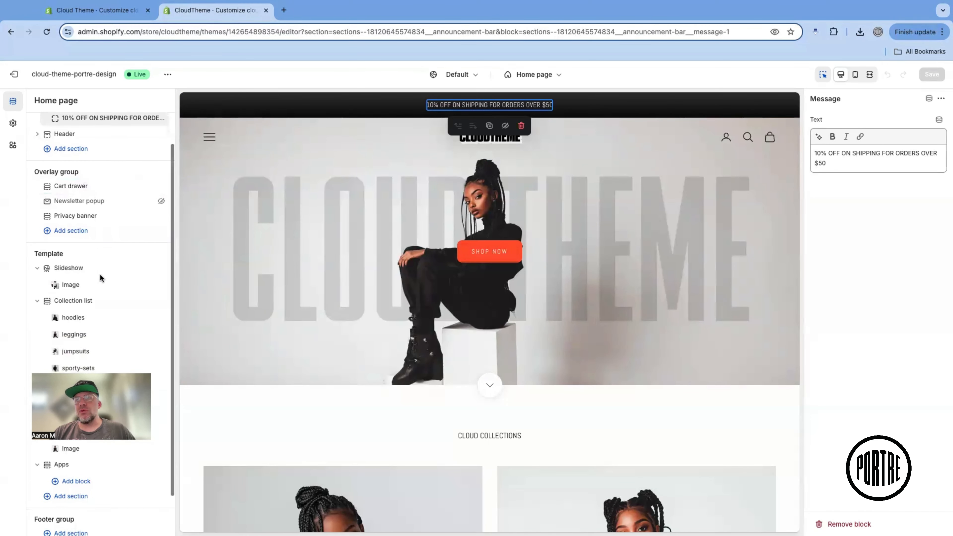
pyautogui.scroll(-1, 100, 273)
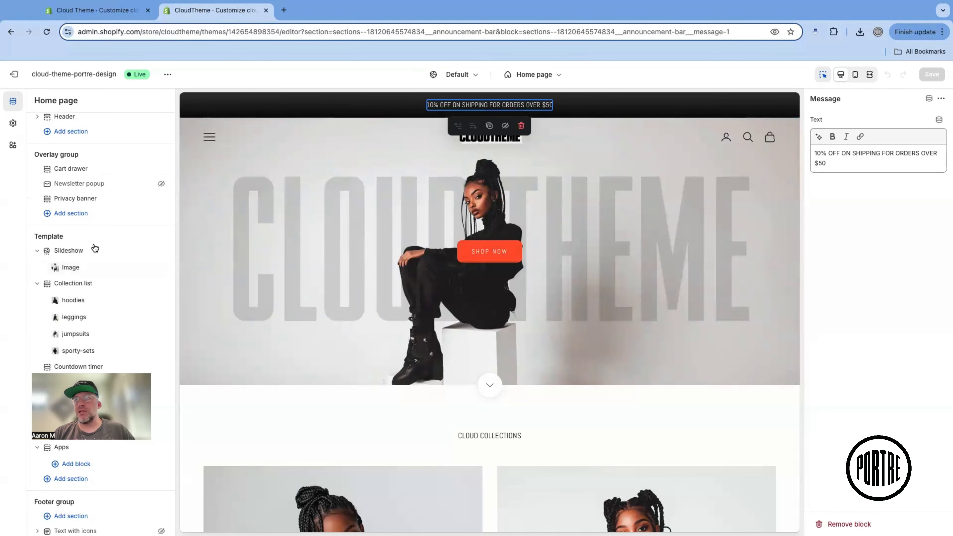
pyautogui.scroll(-1, 101, 282)
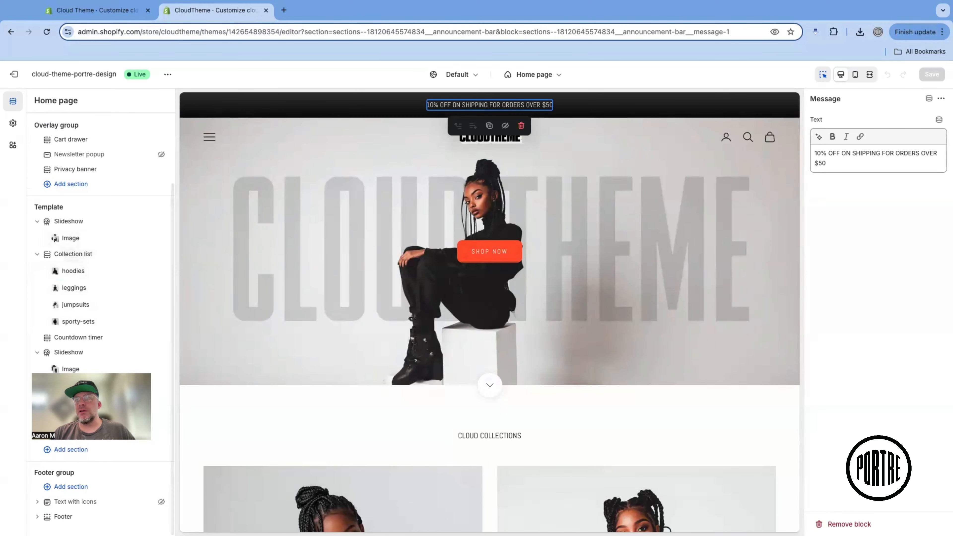
# Review the full list of section types that can be added to the home page template, including the extra entries
pyautogui.click(75, 451)
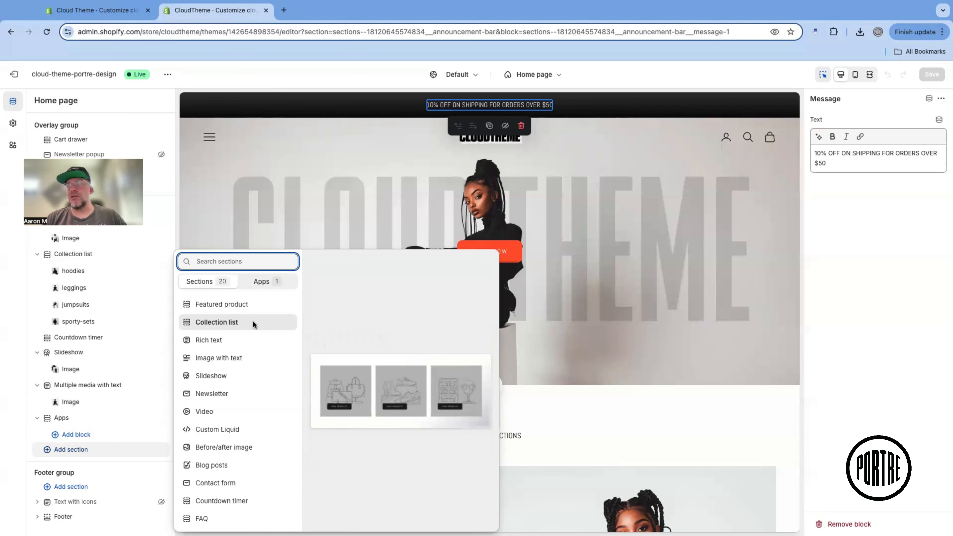
pyautogui.scroll(-2, 241, 336)
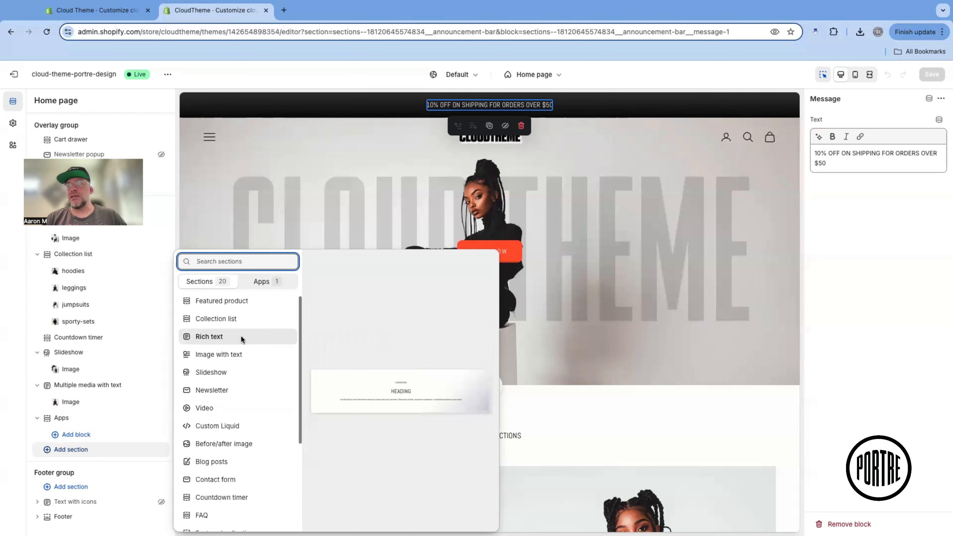
pyautogui.scroll(-1, 233, 344)
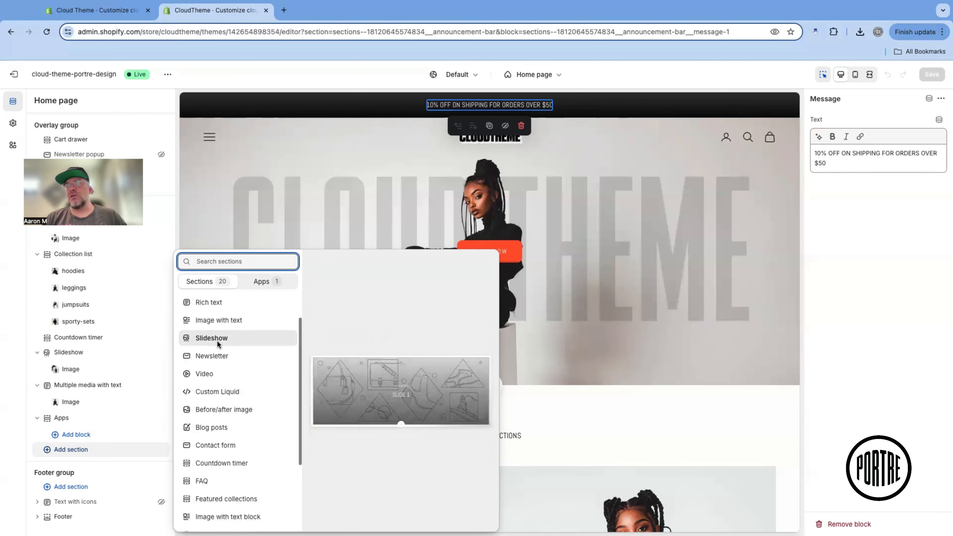
pyautogui.scroll(-1, 216, 341)
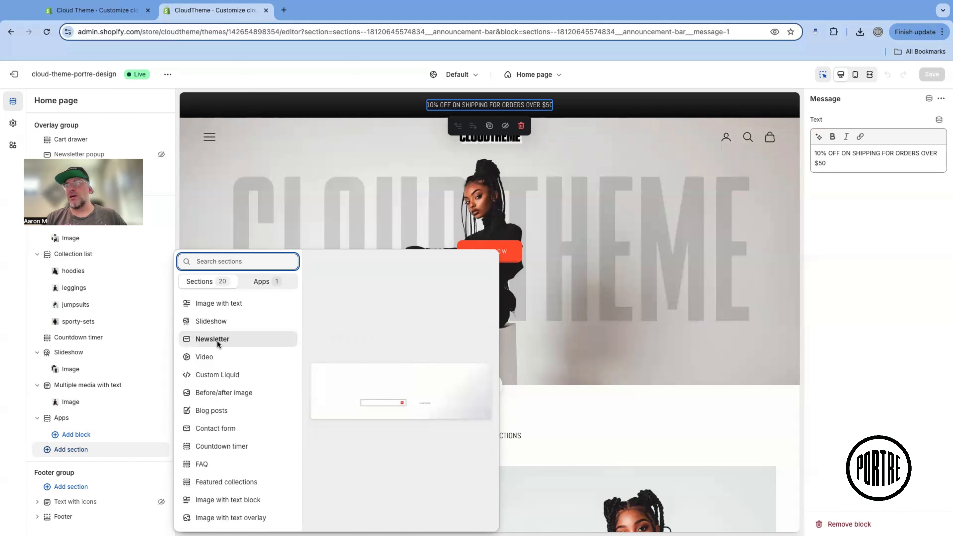
pyautogui.scroll(-1, 217, 340)
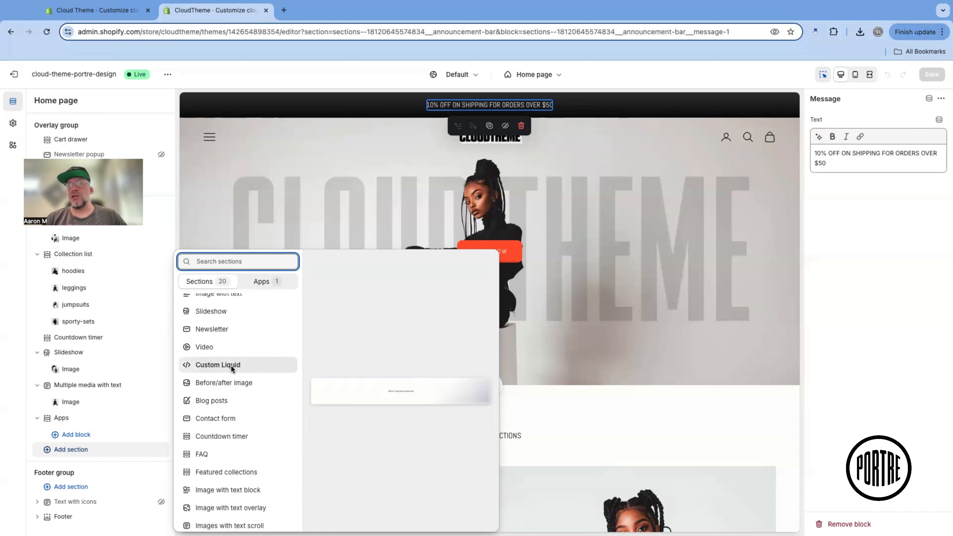
pyautogui.scroll(-1, 233, 364)
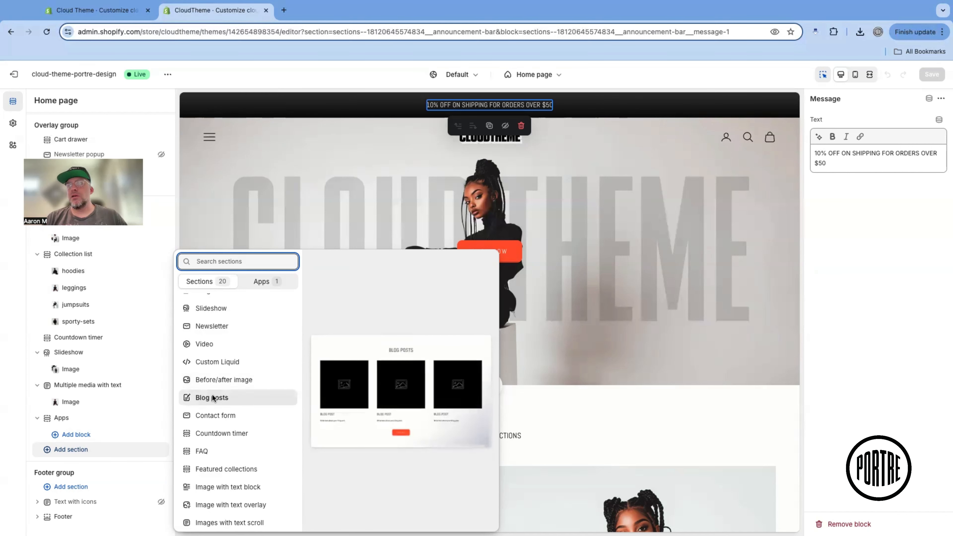
pyautogui.scroll(-1, 212, 398)
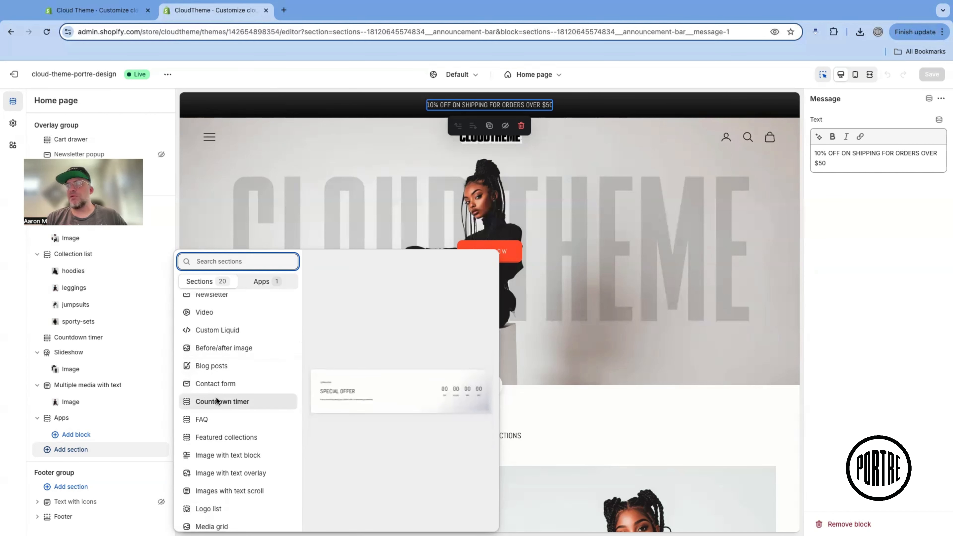
pyautogui.scroll(-1, 215, 397)
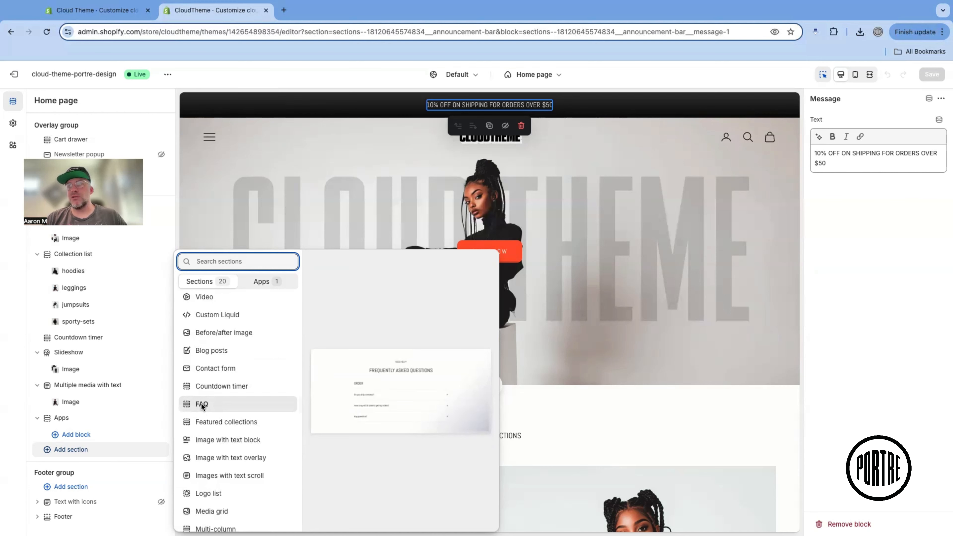
pyautogui.scroll(-1, 201, 403)
pyautogui.scroll(-1, 208, 407)
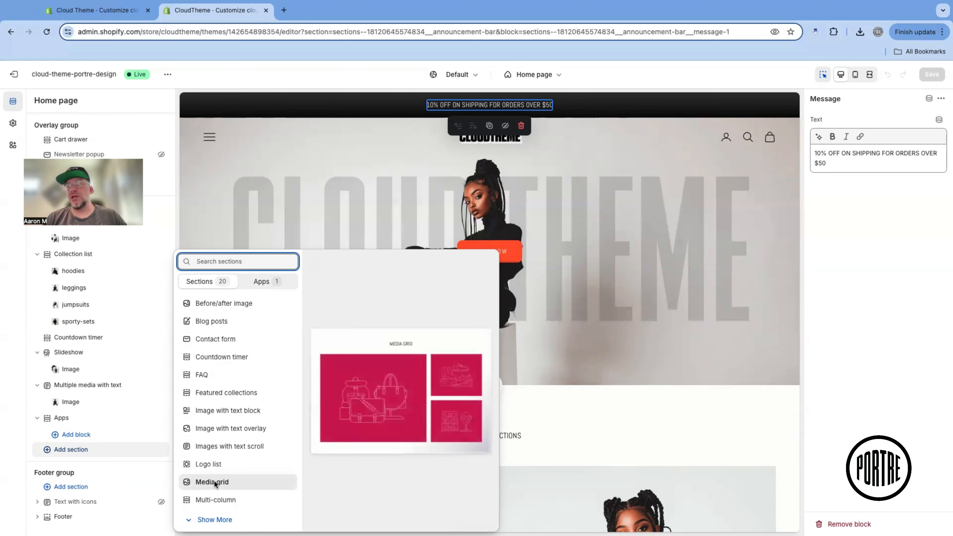
pyautogui.click(210, 520)
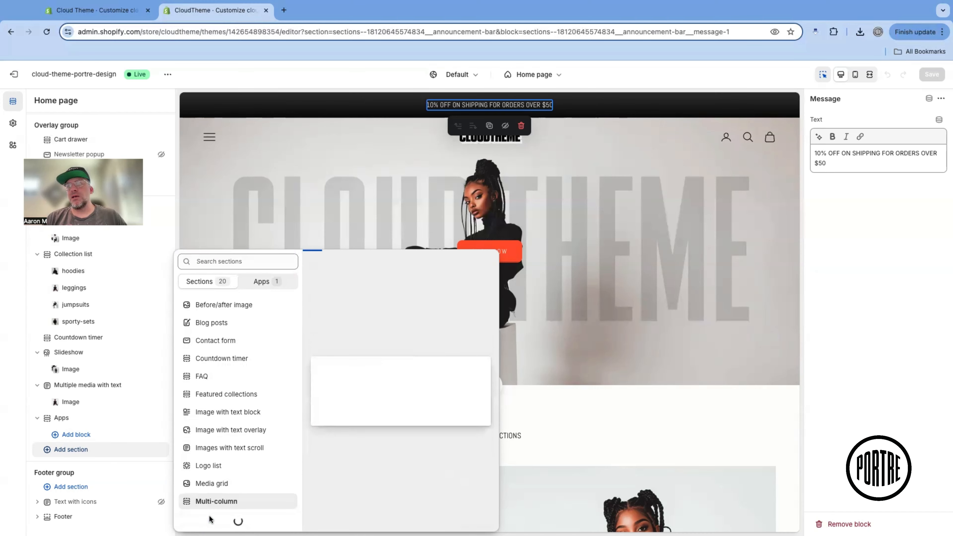
pyautogui.scroll(-5, 226, 474)
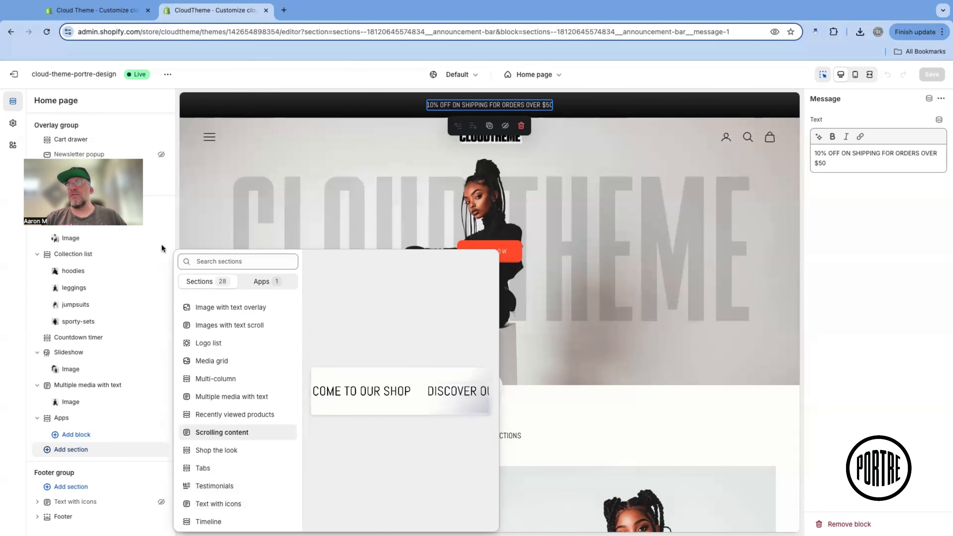
# Add a Scrolling content section to the home page and place it between the first slideshow and the collection list
pyautogui.click(209, 433)
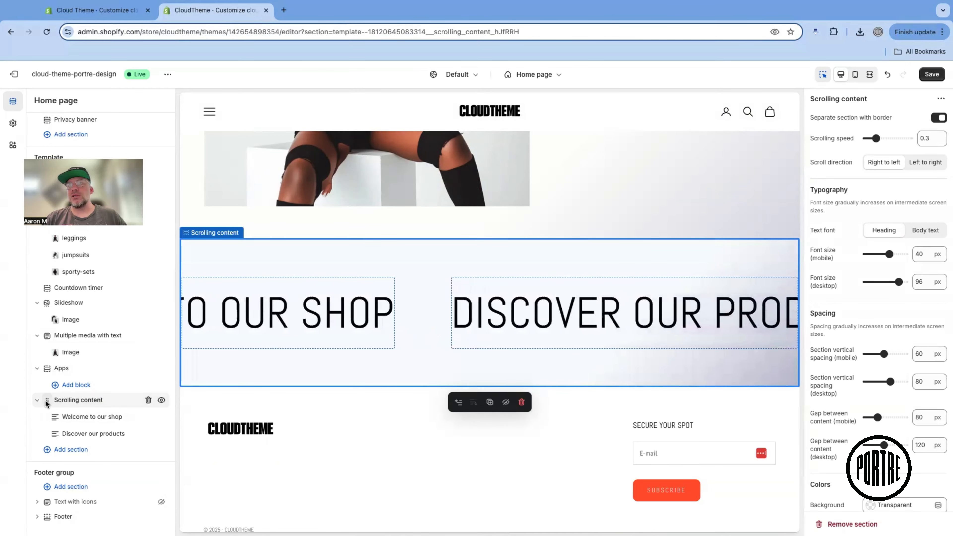
pyautogui.moveTo(45, 400); pyautogui.dragTo(39, 259)
pyautogui.scroll(5, 507, 379)
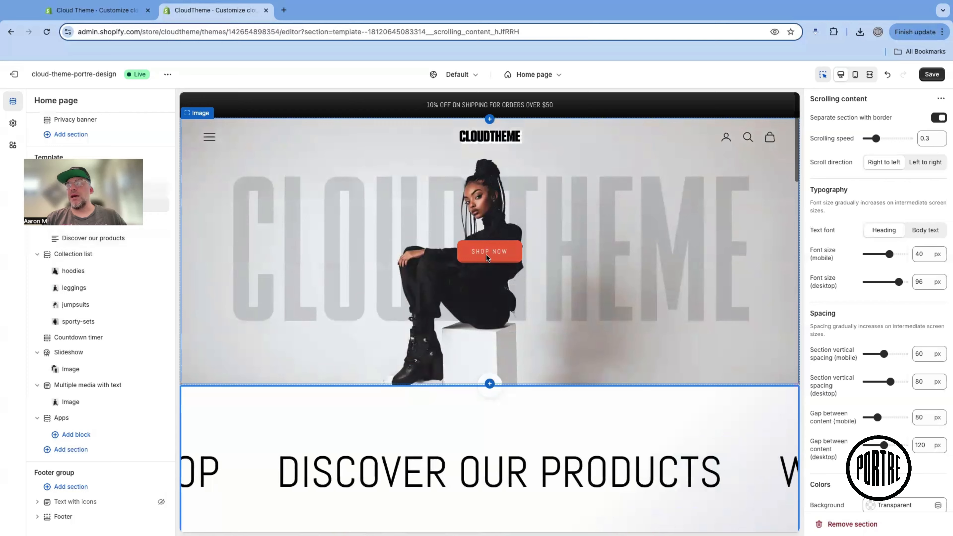
# Replace the "Discover our products" text in the scrolling content section with "Testing Cloud Theme"
pyautogui.click(590, 470)
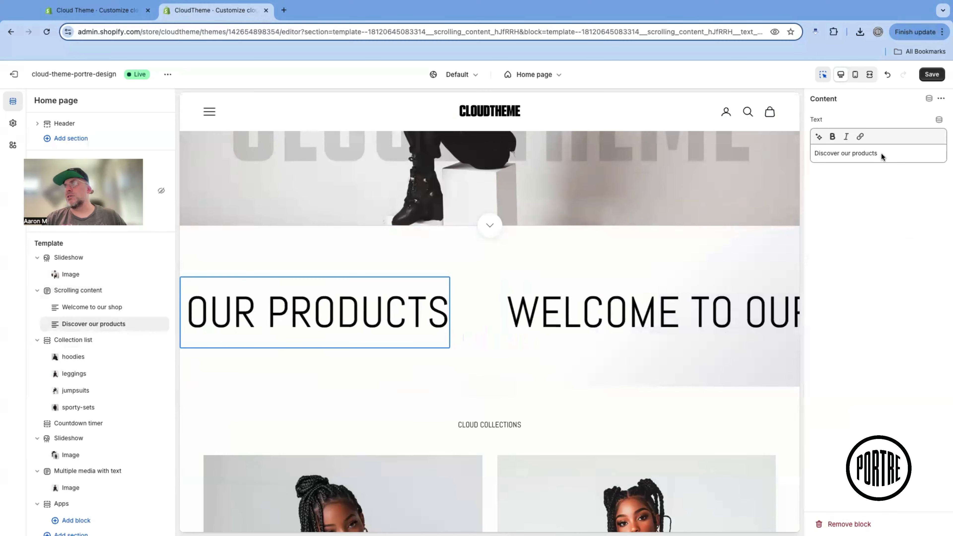
pyautogui.moveTo(881, 153); pyautogui.dragTo(815, 157)
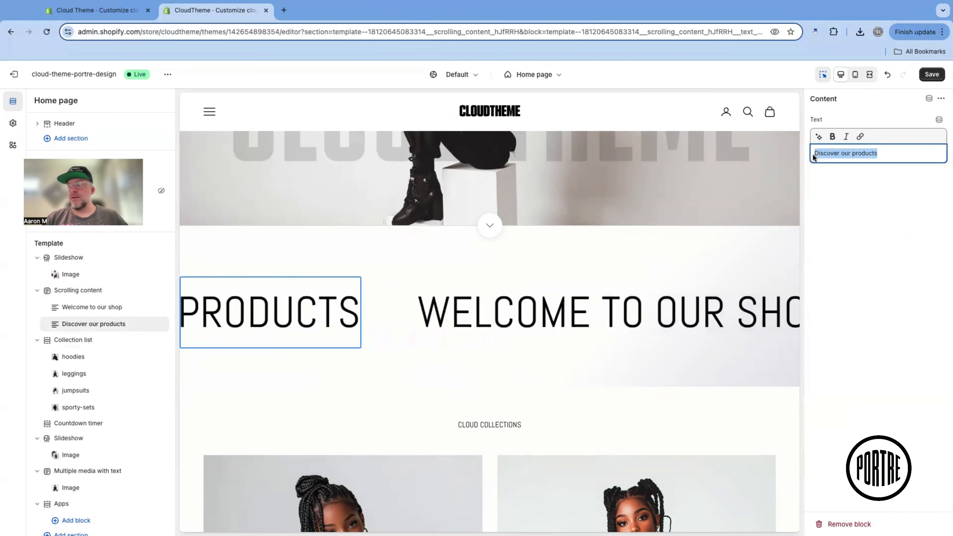
pyautogui.write('Testing ')
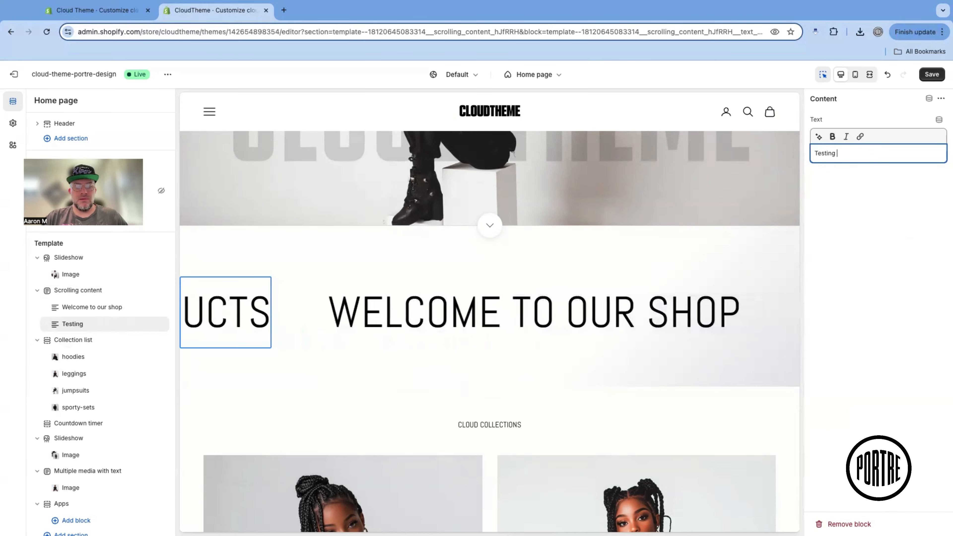
pyautogui.write('Cloud Theme')
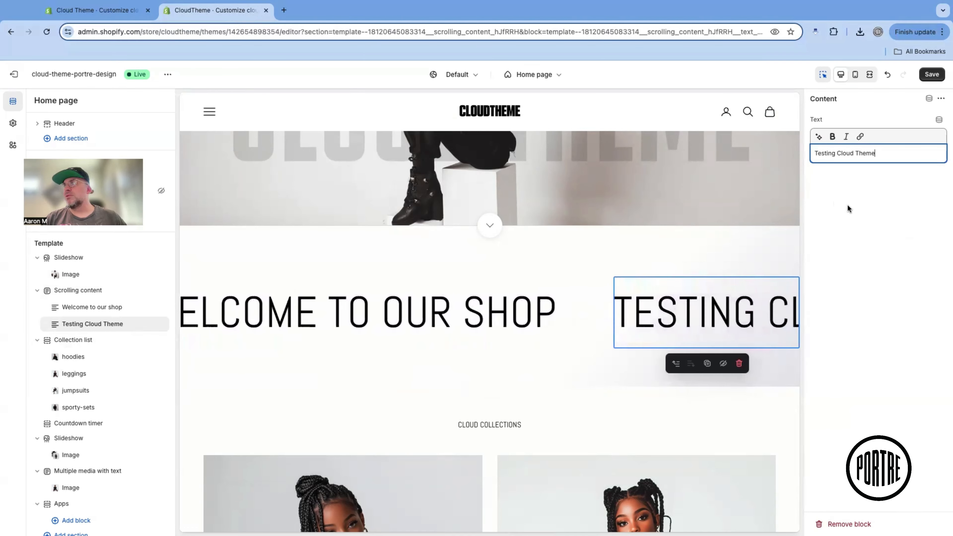
pyautogui.click(832, 266)
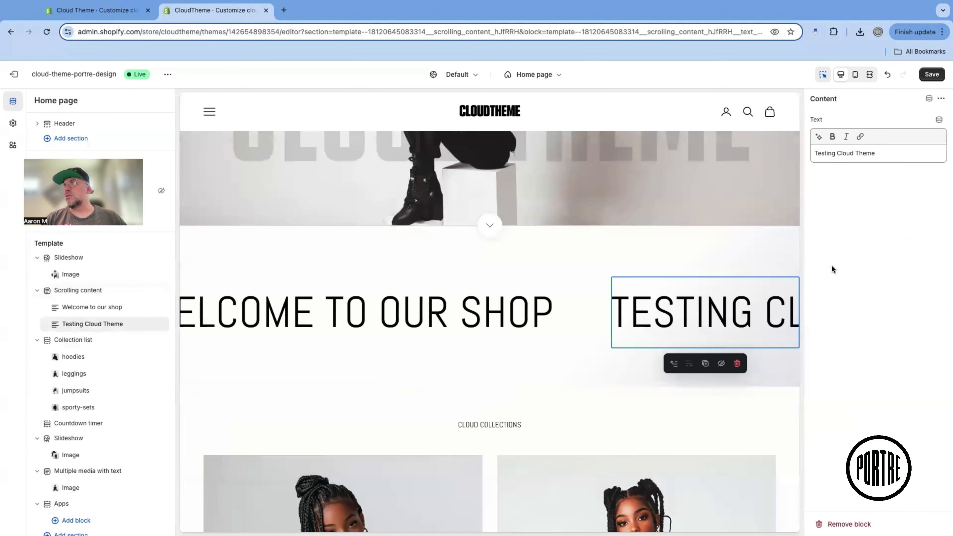
# Inspect the text settings of the scrolling section's "Welcome to our shop" and "Testing Cloud Theme" blocks
pyautogui.click(95, 308)
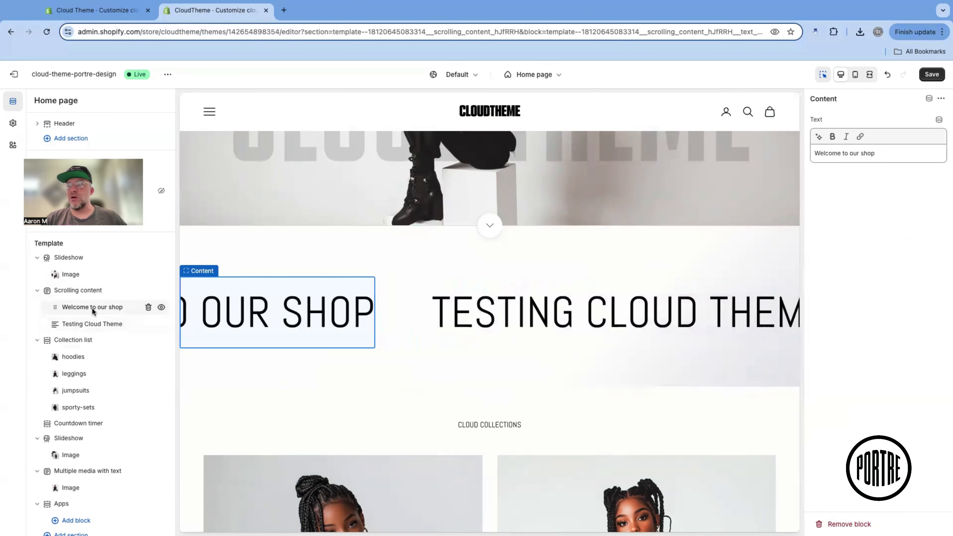
pyautogui.click(96, 322)
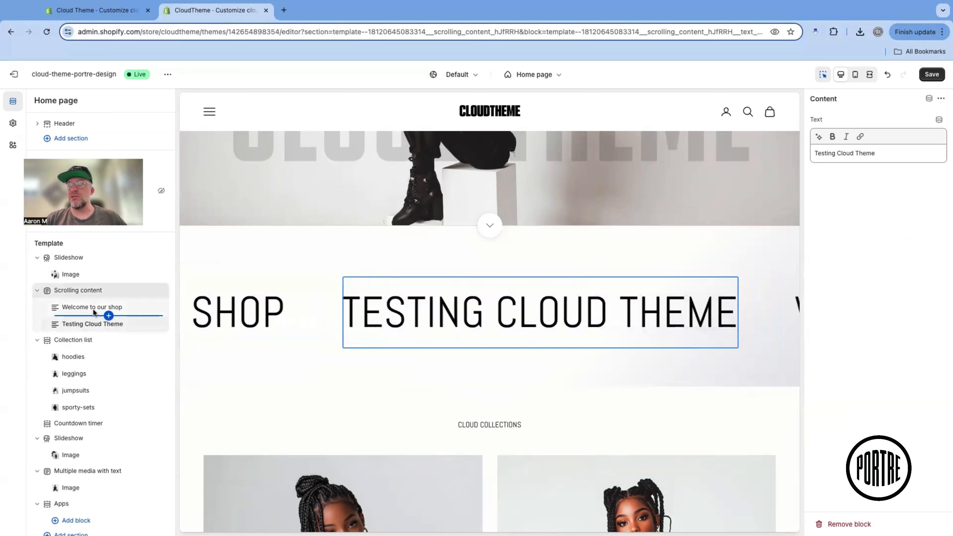
pyautogui.click(79, 307)
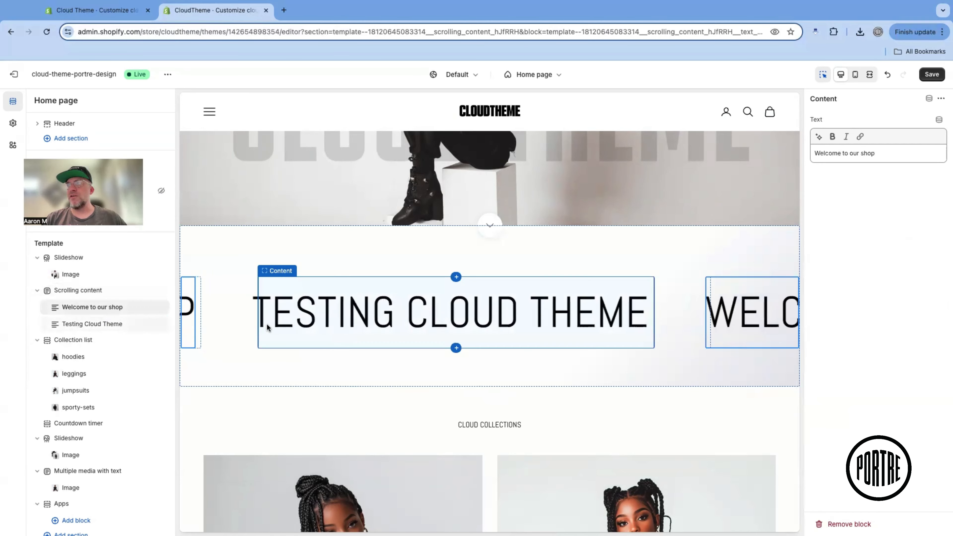
# Set the scrolling content's font size to 16 px mobile and 30 px desktop, desktop vertical spacing to 10 px and desktop gap to 25 px
pyautogui.click(75, 290)
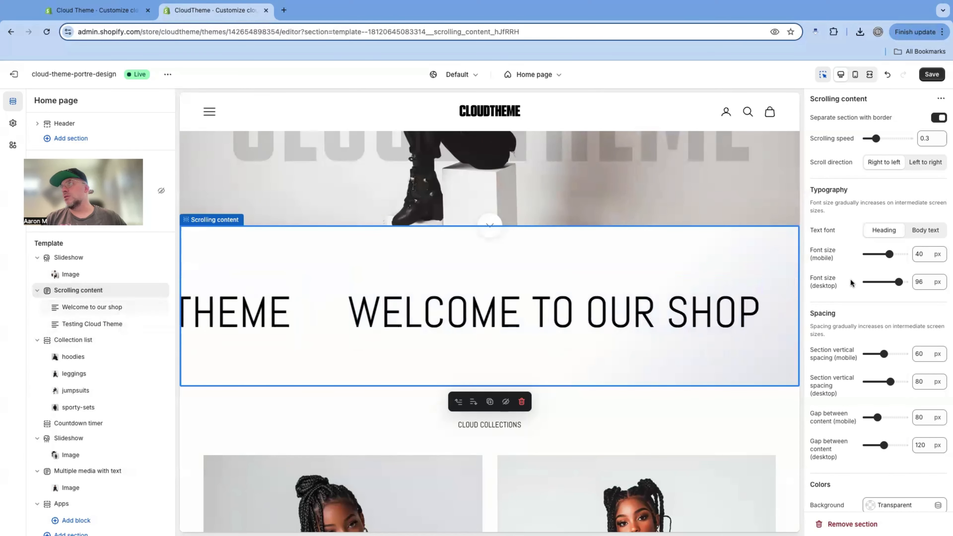
pyautogui.moveTo(889, 254); pyautogui.dragTo(877, 282)
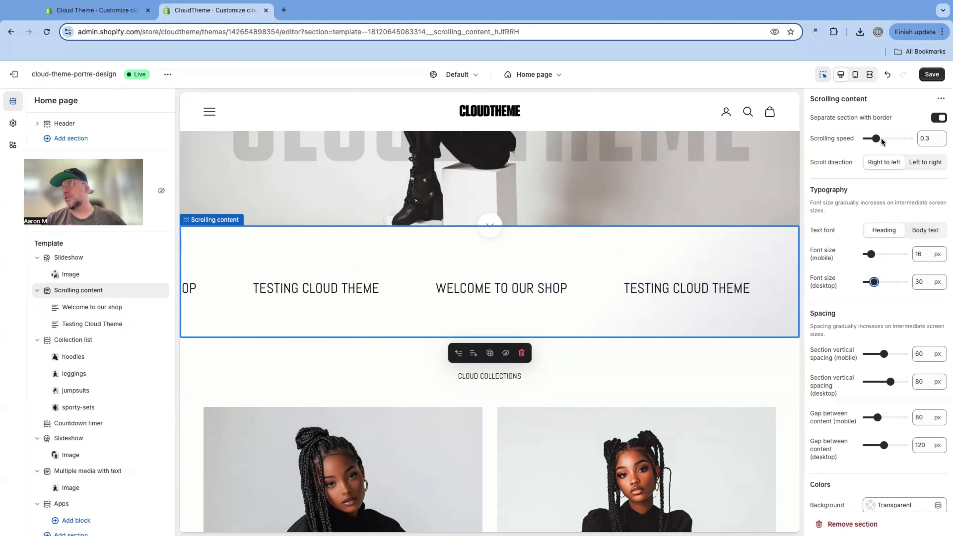
pyautogui.scroll(-1, 891, 339)
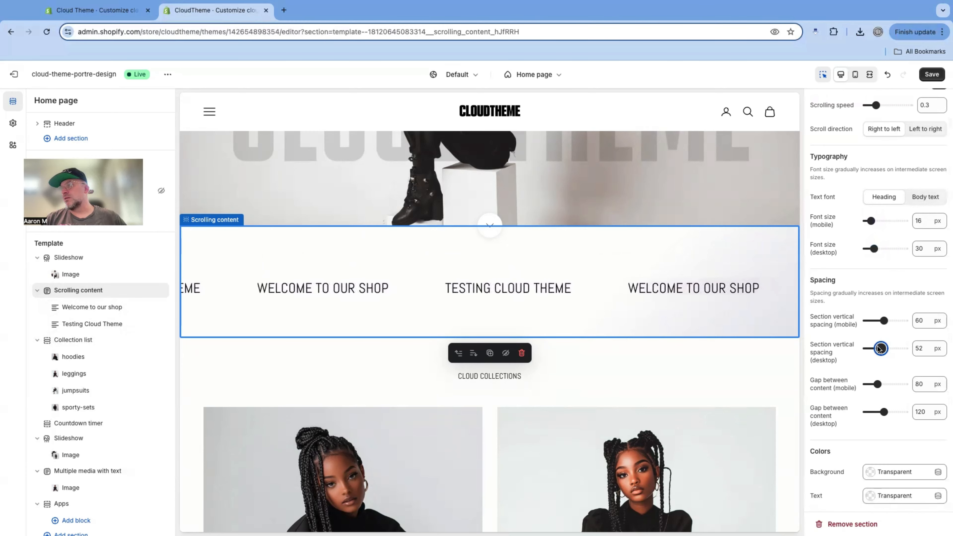
pyautogui.moveTo(876, 348); pyautogui.dragTo(862, 351)
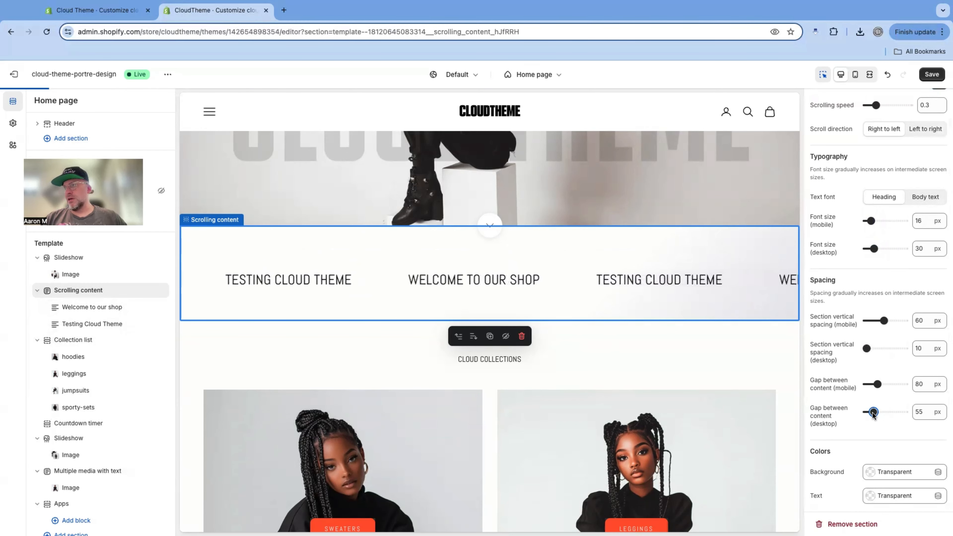
pyautogui.moveTo(873, 412); pyautogui.dragTo(868, 413)
# Examine the scrolling content section's color settings and its Custom CSS field
pyautogui.scroll(-2, 880, 401)
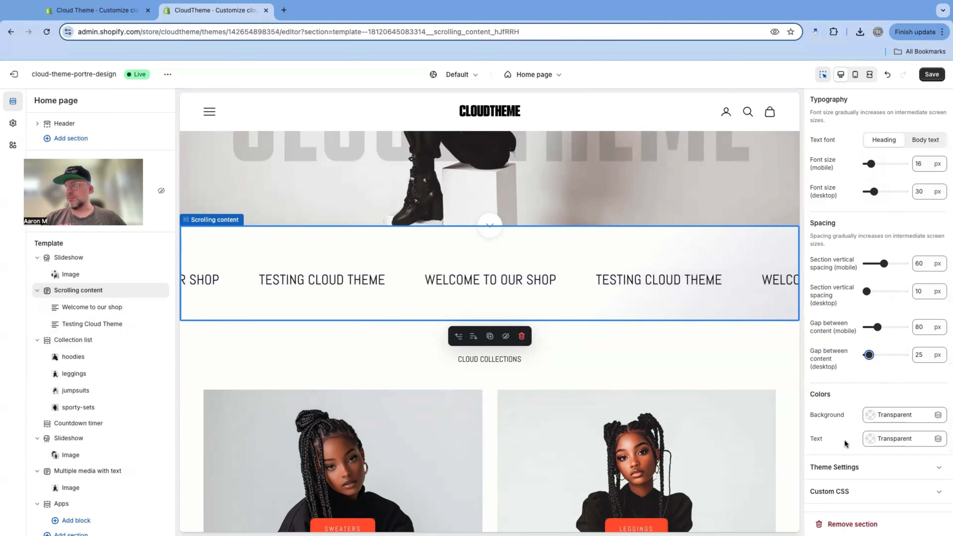
pyautogui.scroll(3, 844, 442)
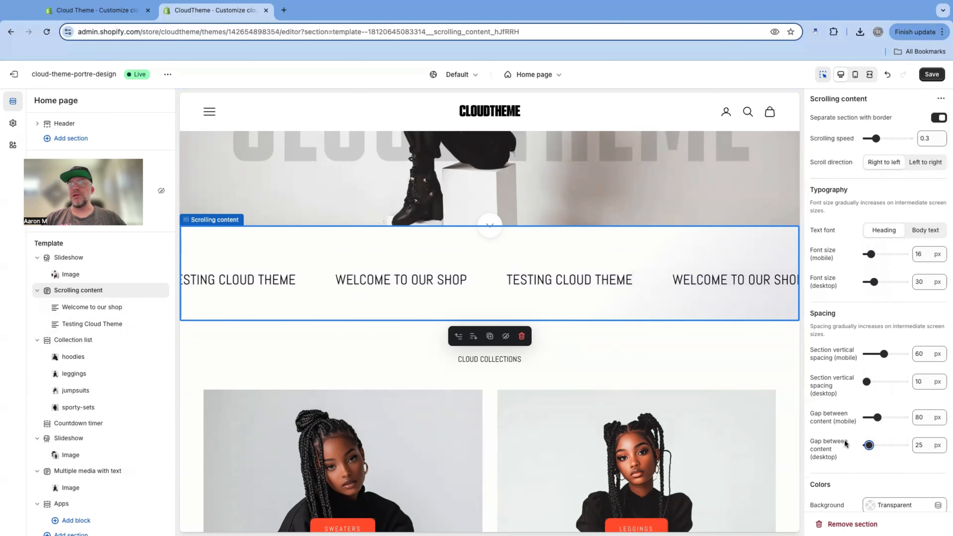
pyautogui.scroll(-3, 844, 439)
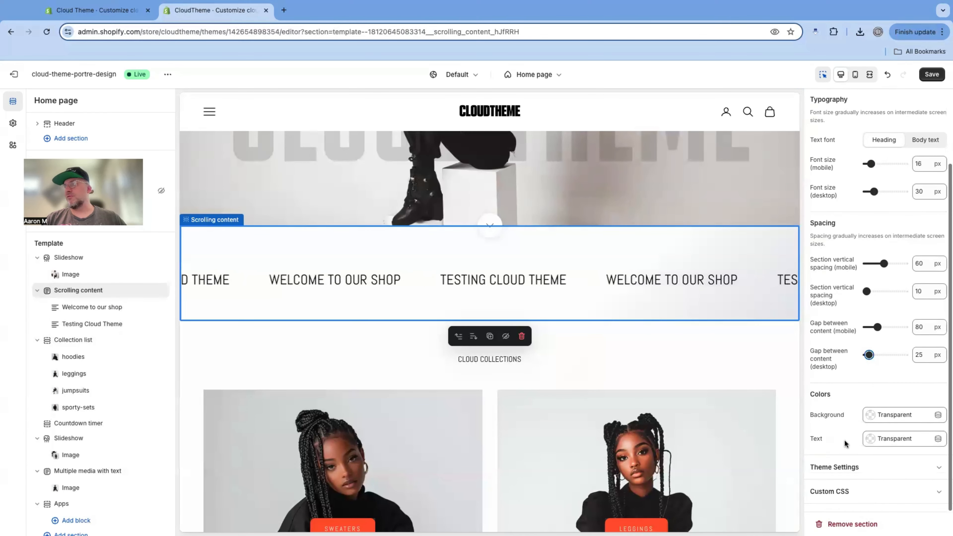
pyautogui.click(863, 493)
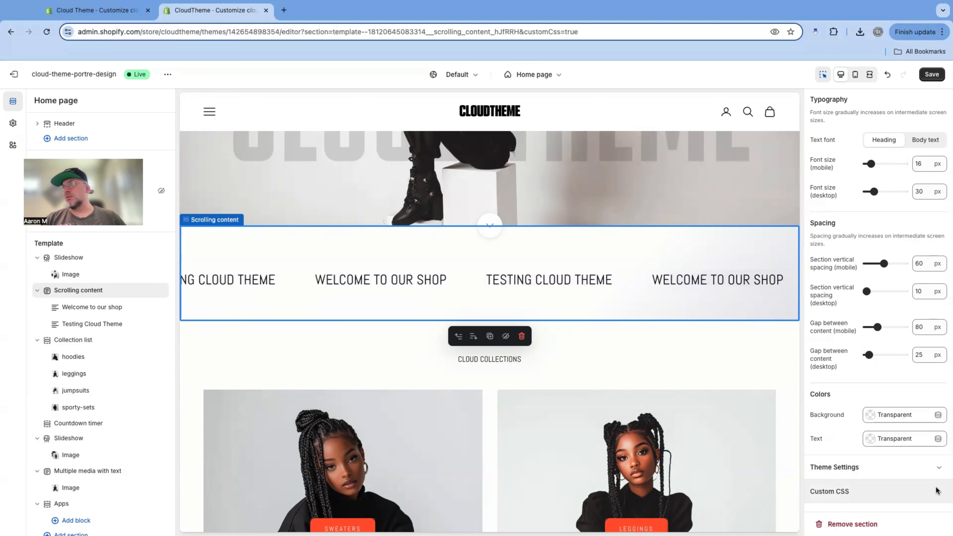
pyautogui.scroll(-3, 851, 463)
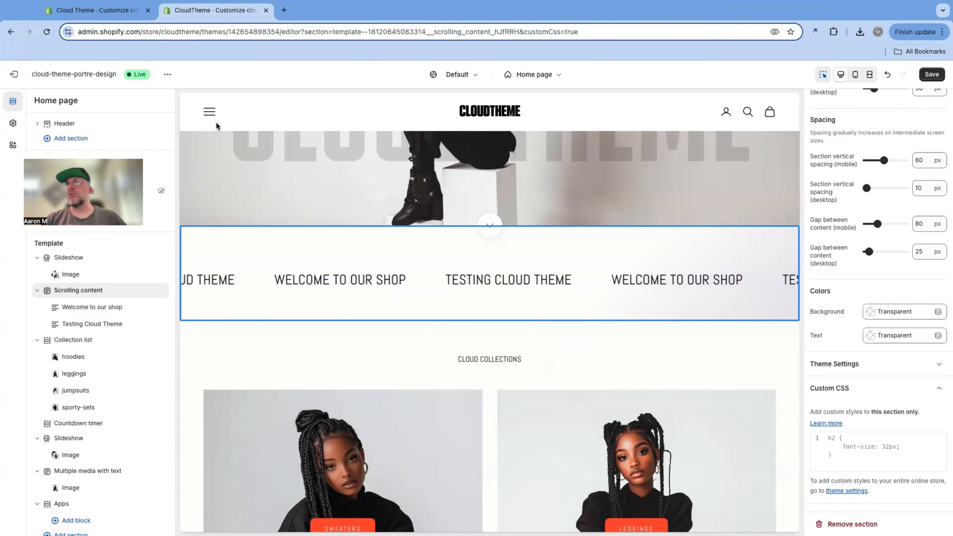
# Examine the theme-wide Appearance settings and the Colors settings, from the color schemes down to the notification colors
pyautogui.click(12, 124)
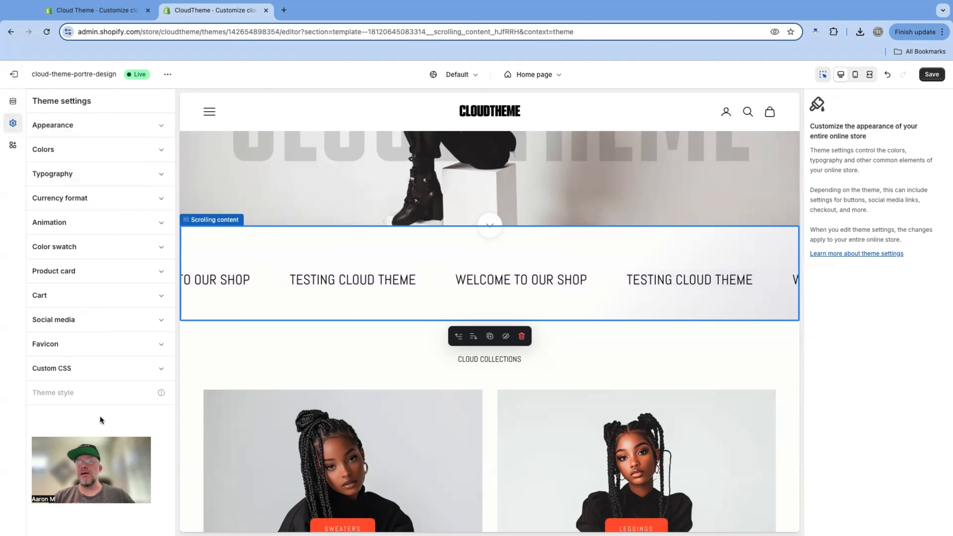
pyautogui.click(138, 126)
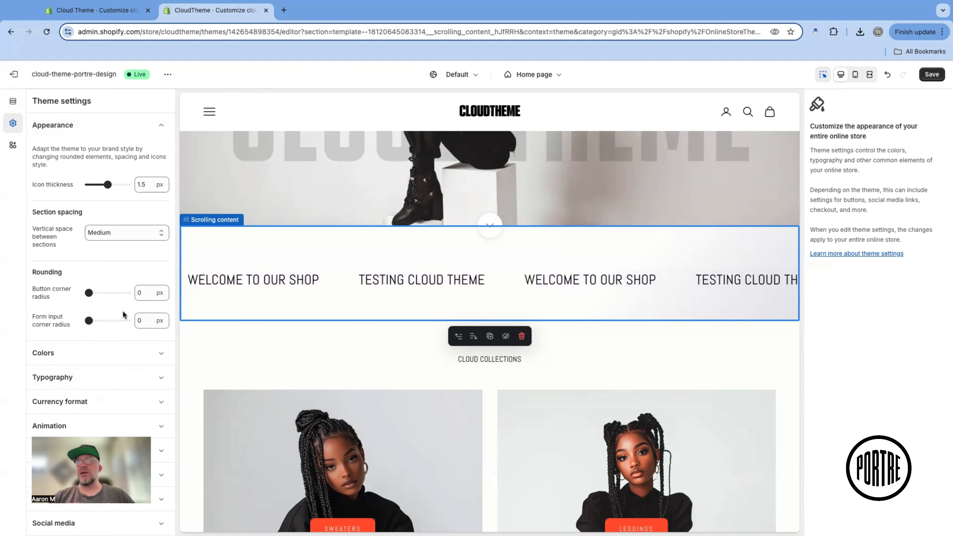
pyautogui.click(162, 126)
pyautogui.click(136, 151)
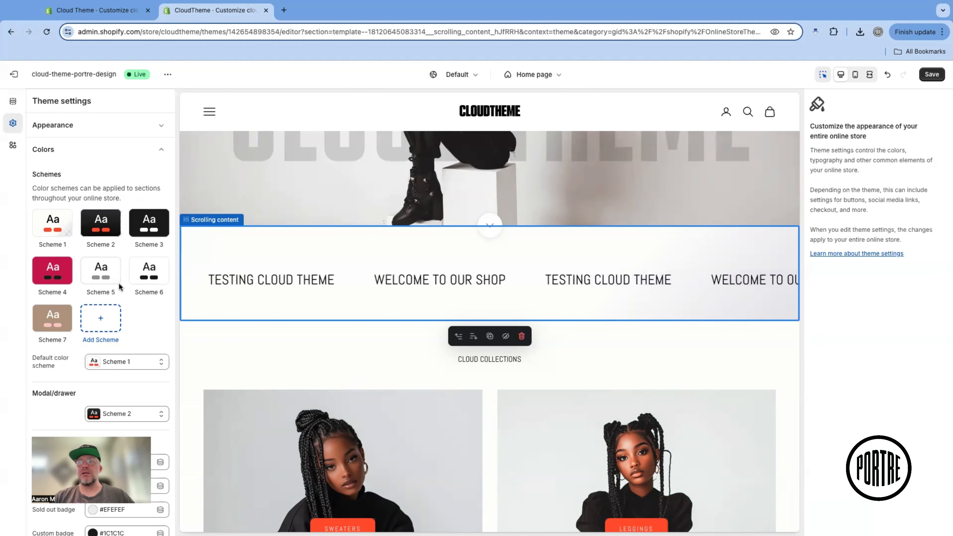
pyautogui.scroll(-4, 148, 315)
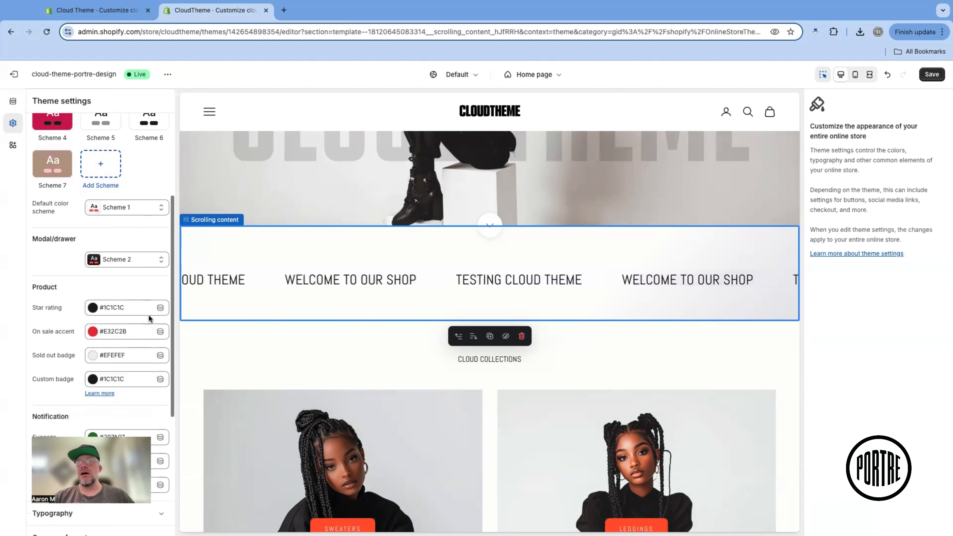
pyautogui.scroll(-4, 149, 317)
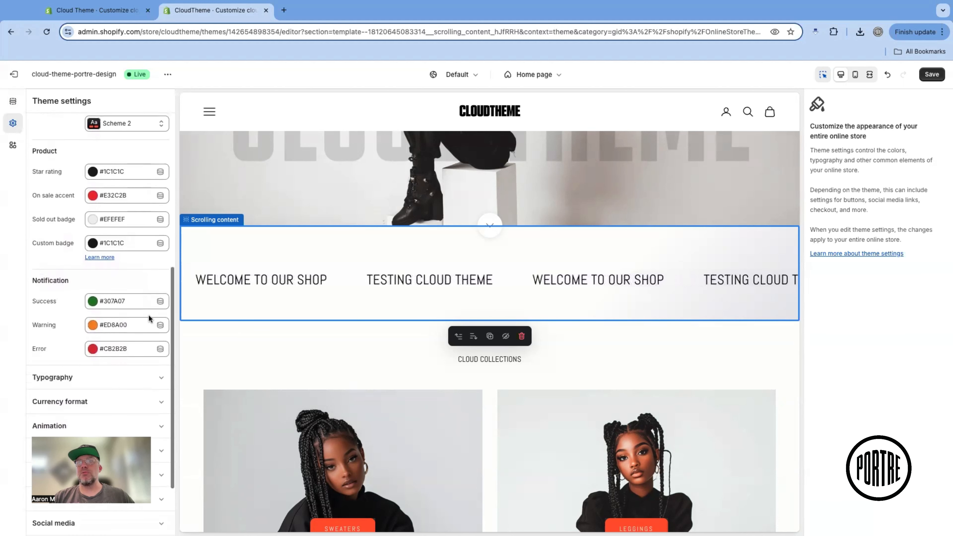
# Examine the theme-wide Typography settings for headings, body text and buttons
pyautogui.scroll(-2, 111, 206)
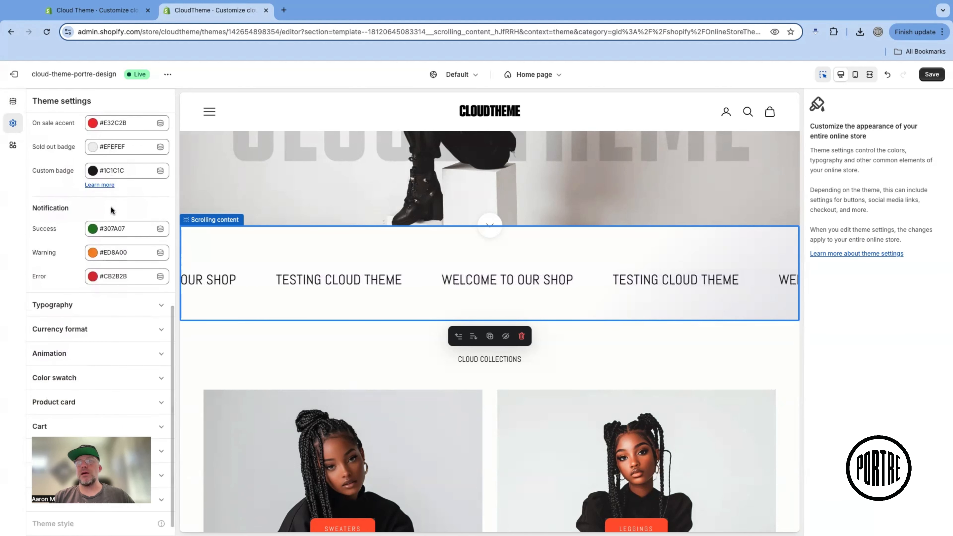
pyautogui.scroll(10, 111, 207)
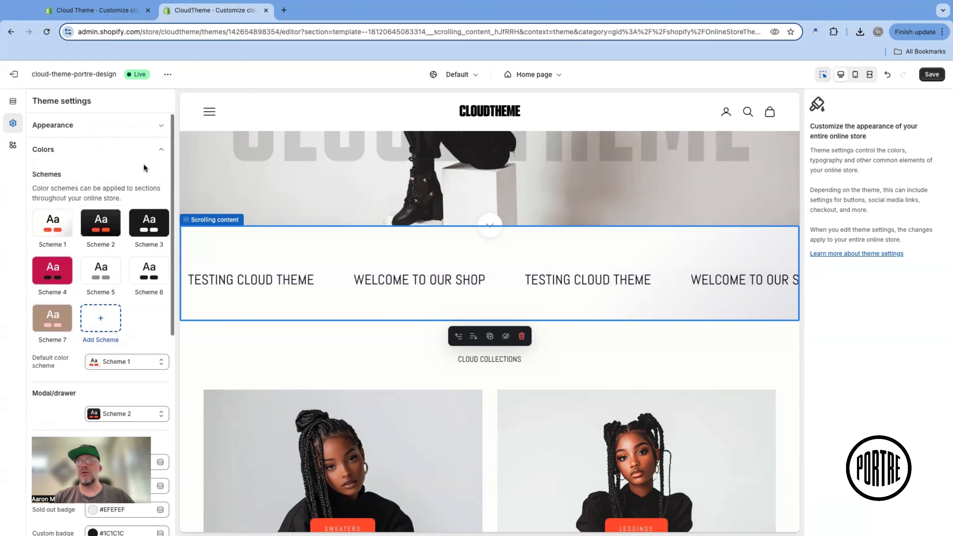
pyautogui.click(156, 150)
pyautogui.click(156, 170)
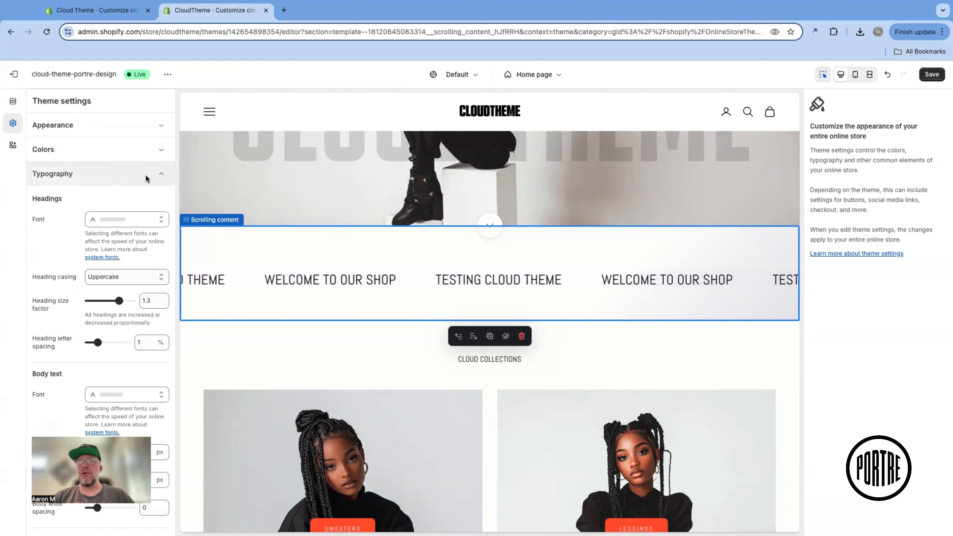
pyautogui.scroll(-1, 68, 219)
pyautogui.scroll(-4, 66, 216)
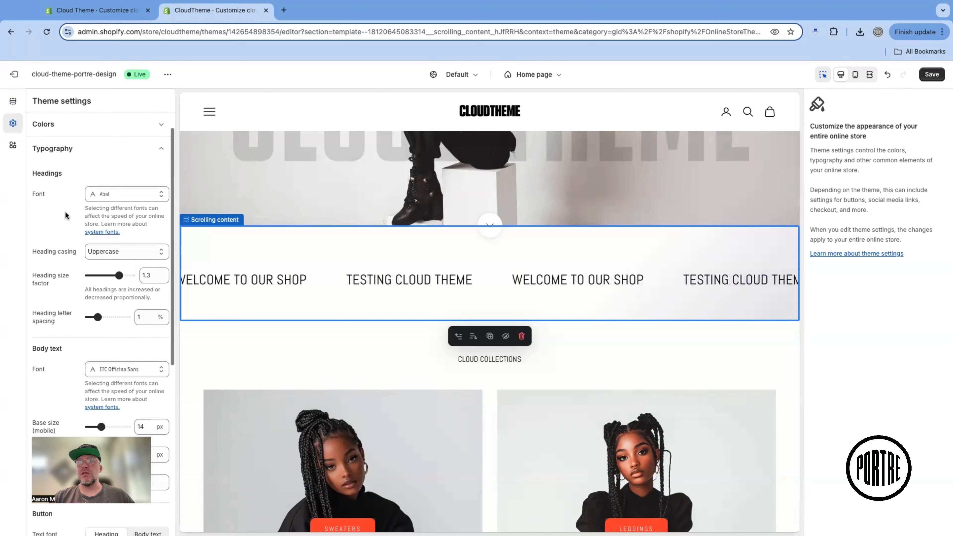
pyautogui.scroll(-4, 65, 211)
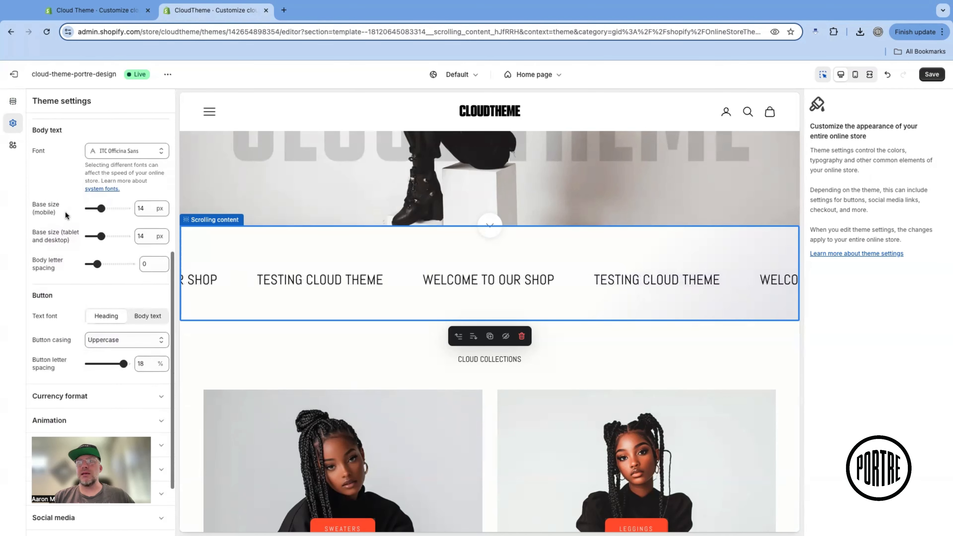
pyautogui.scroll(6, 65, 210)
pyautogui.scroll(2, 65, 211)
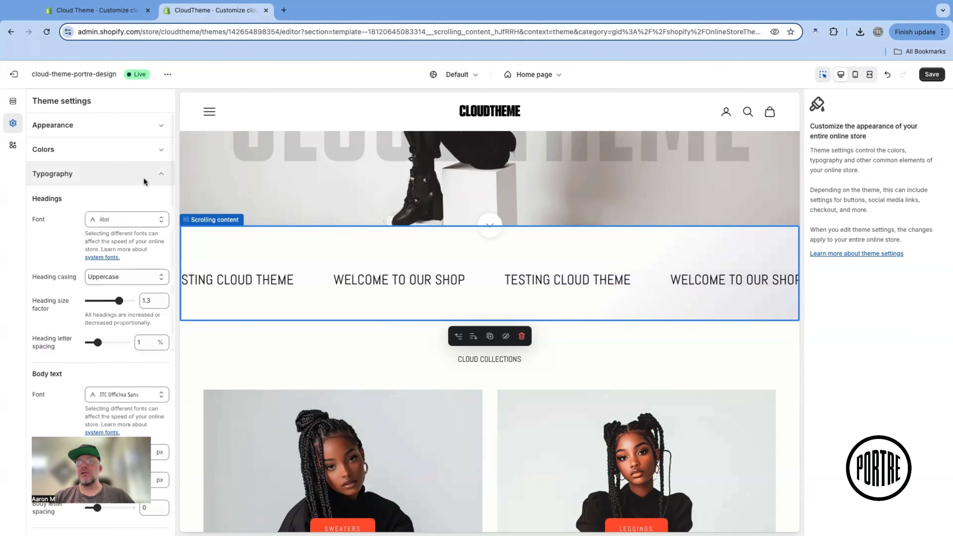
pyautogui.click(160, 173)
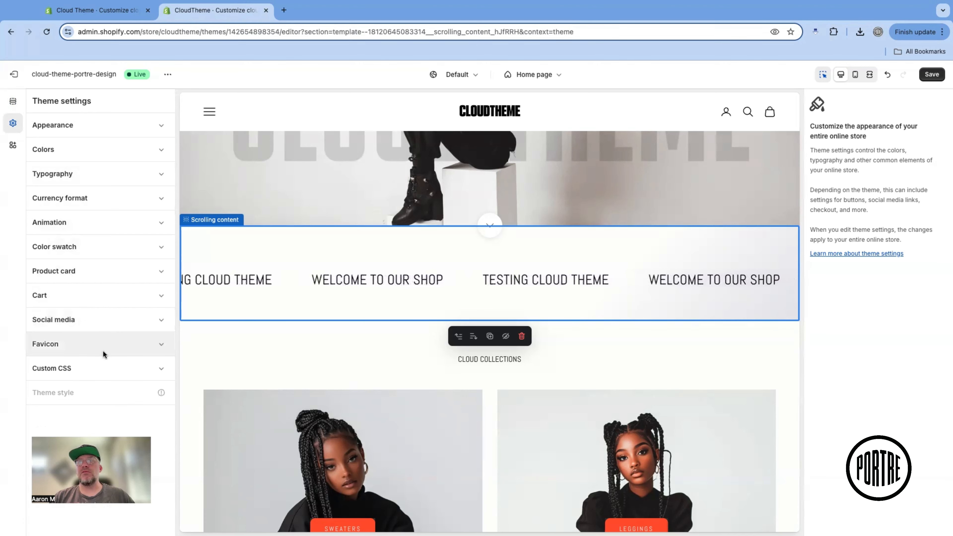
# Inspect the store-wide Custom CSS field in the theme settings and the app embeds
pyautogui.click(151, 366)
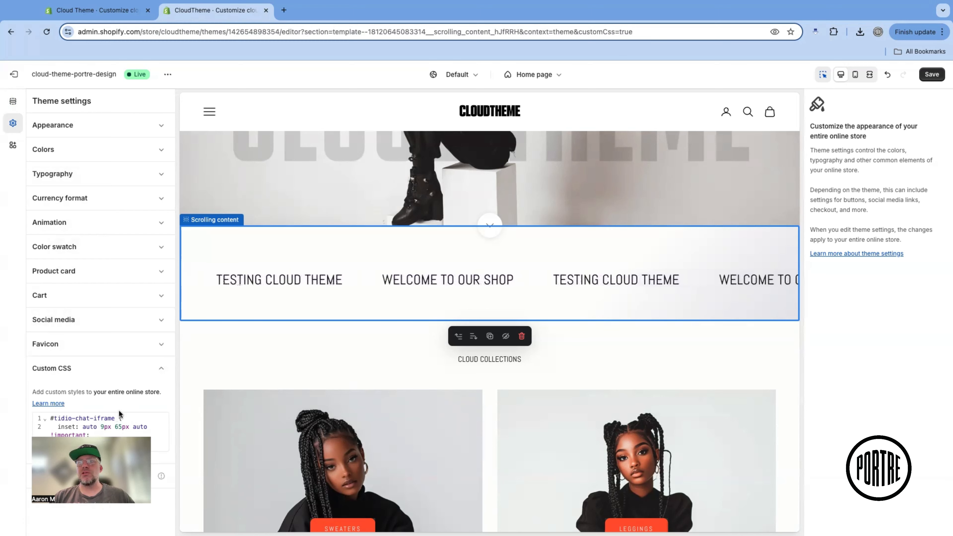
pyautogui.click(156, 367)
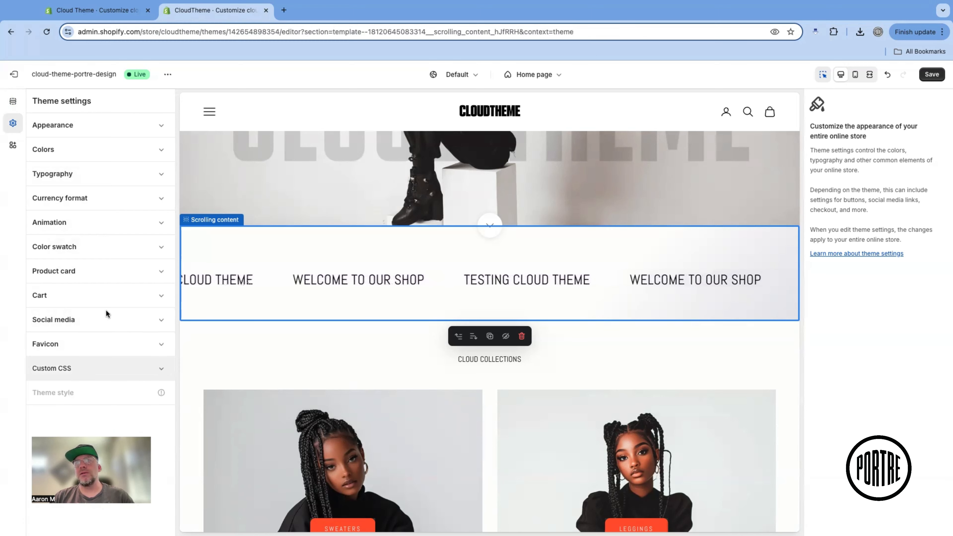
pyautogui.click(11, 147)
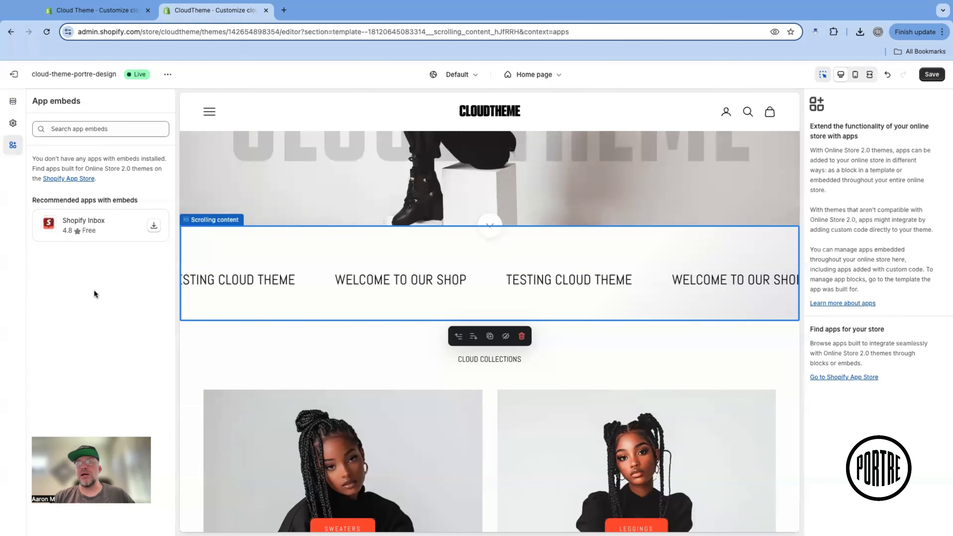
# Leave the theme editor, discarding the unsaved changes, and open the Cloud Sweater product for editing
pyautogui.click(15, 78)
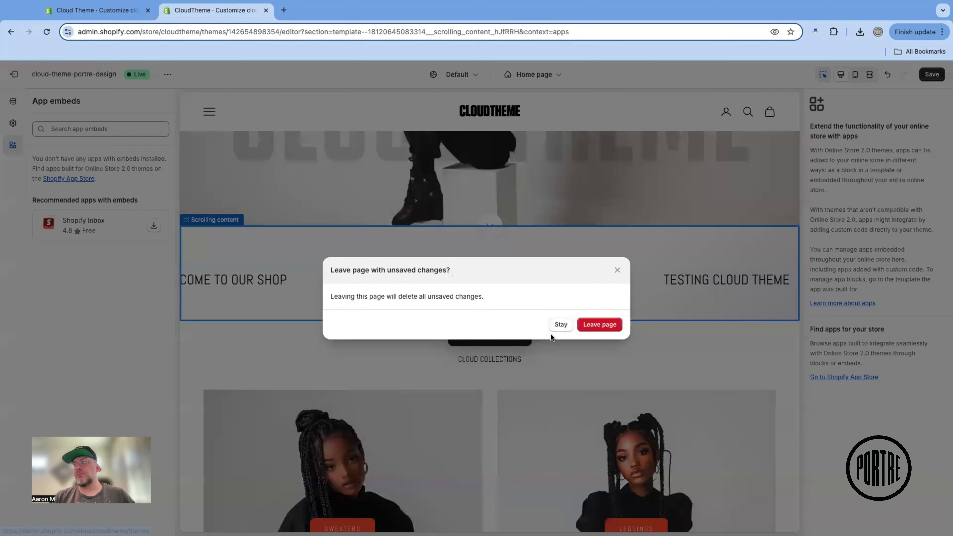
pyautogui.click(600, 324)
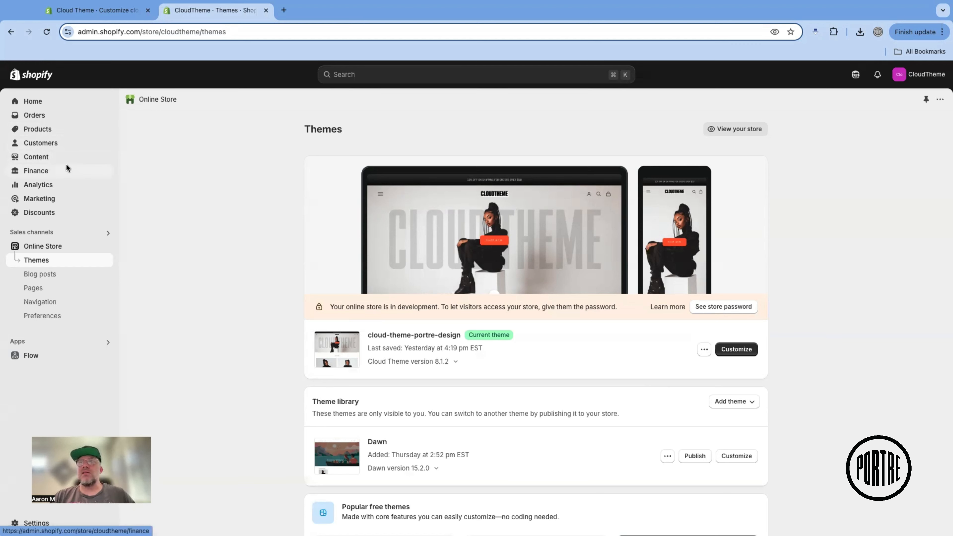
pyautogui.click(37, 128)
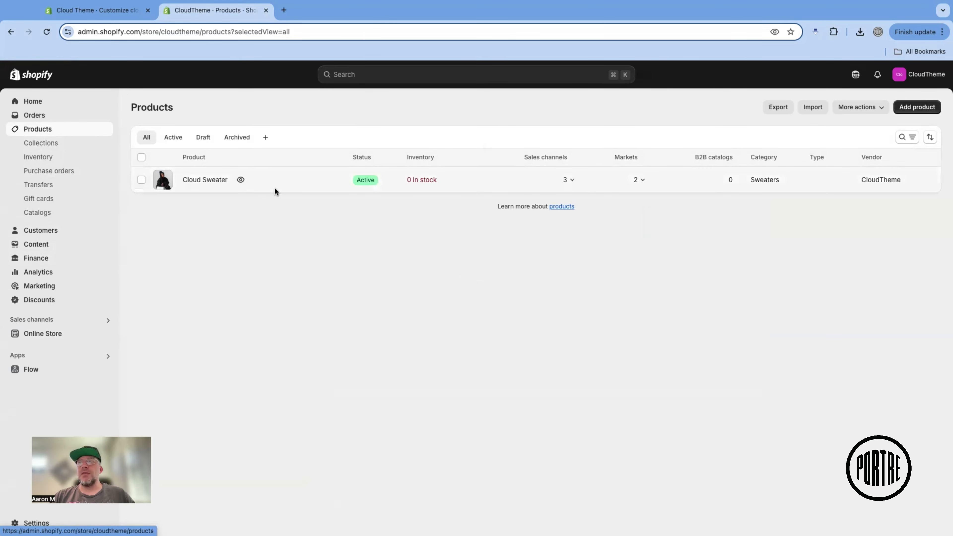
pyautogui.click(214, 180)
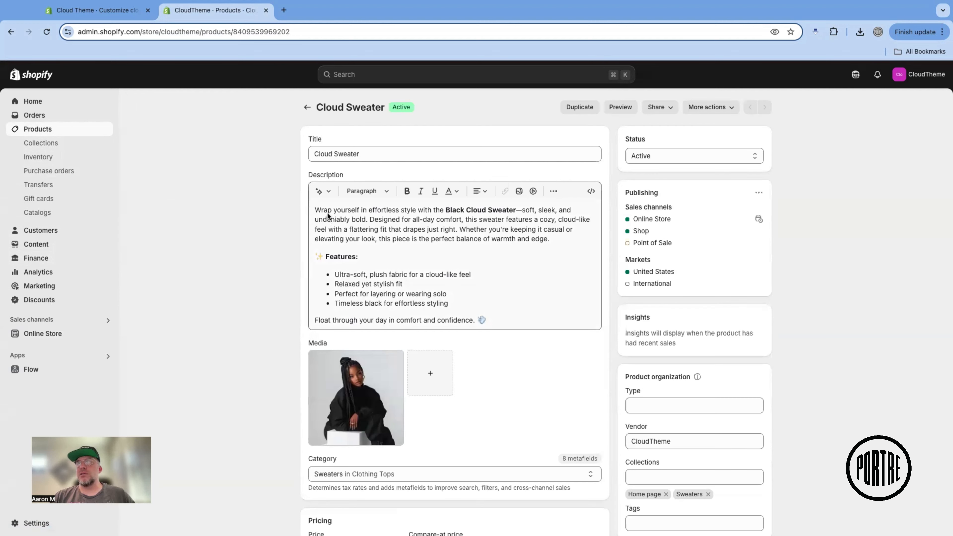
# Examine the Cloud Sweater's description, media, category, pricing, inventory, shipping, variants, category metafields and search engine listing
pyautogui.scroll(-1, 356, 227)
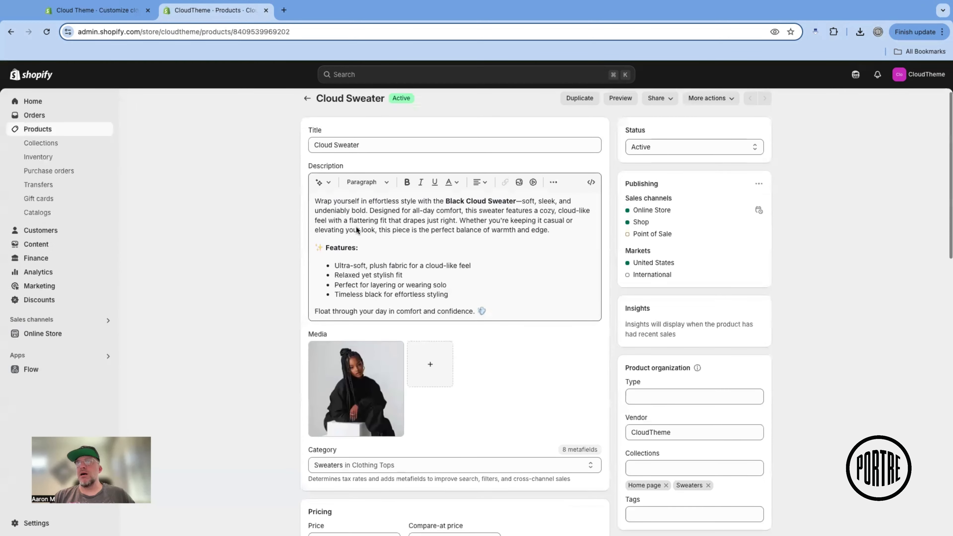
pyautogui.scroll(1, 355, 228)
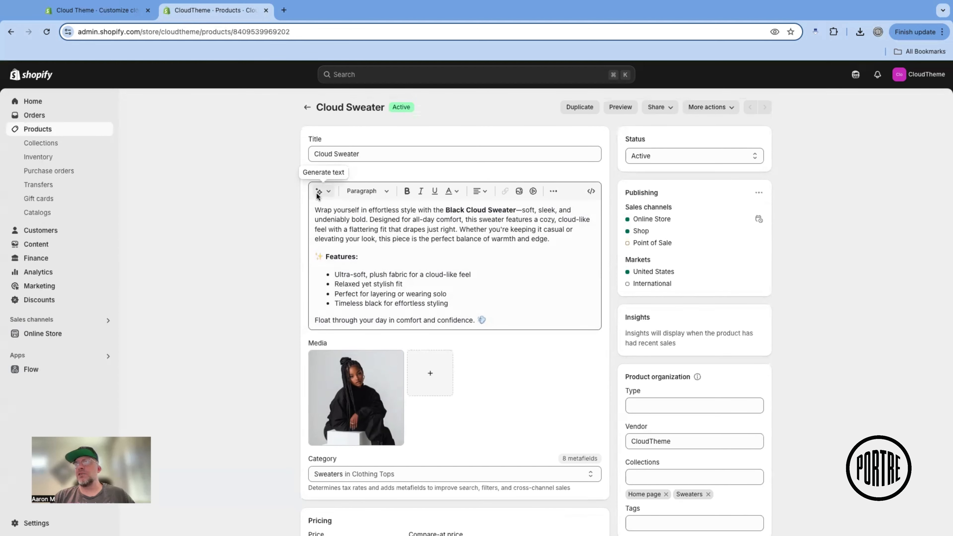
pyautogui.scroll(-3, 425, 259)
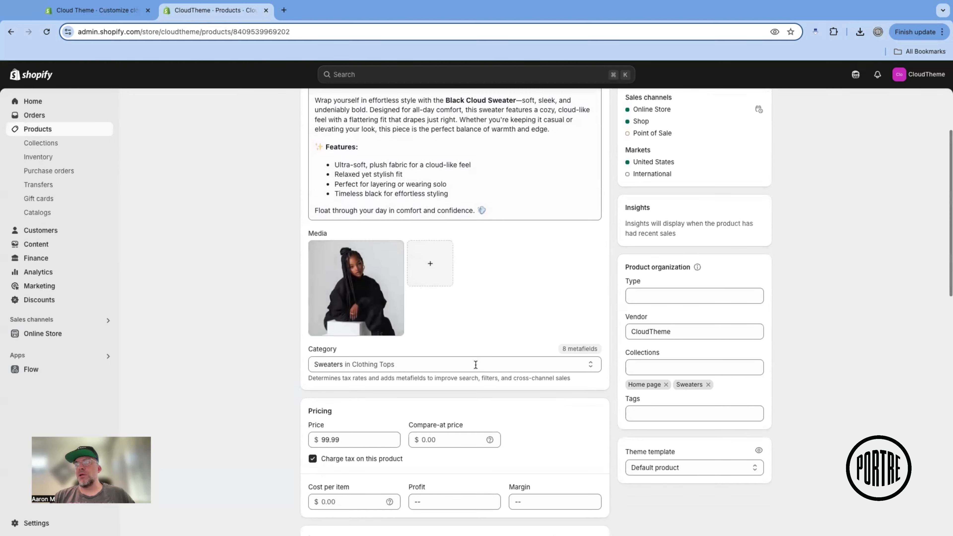
pyautogui.scroll(-3, 469, 374)
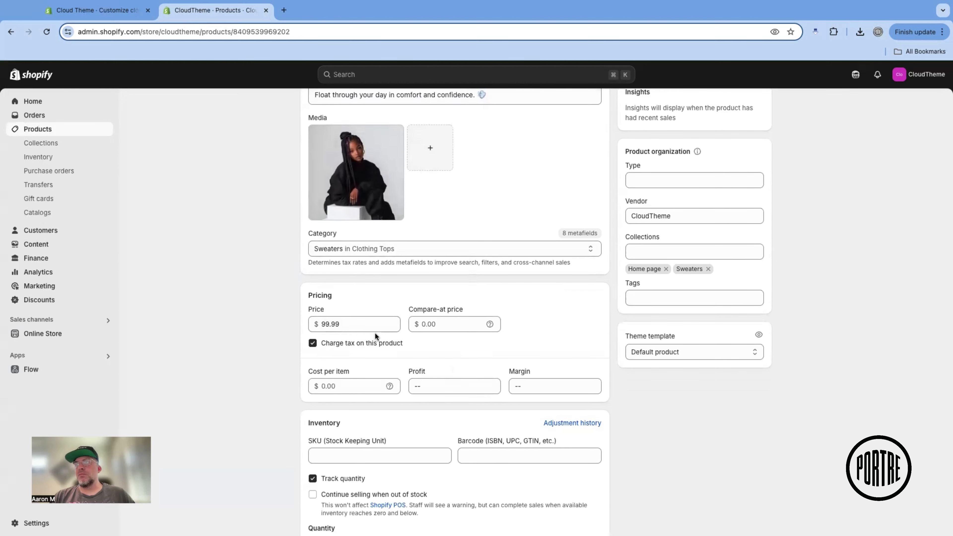
pyautogui.scroll(-3, 424, 342)
pyautogui.scroll(-1, 424, 341)
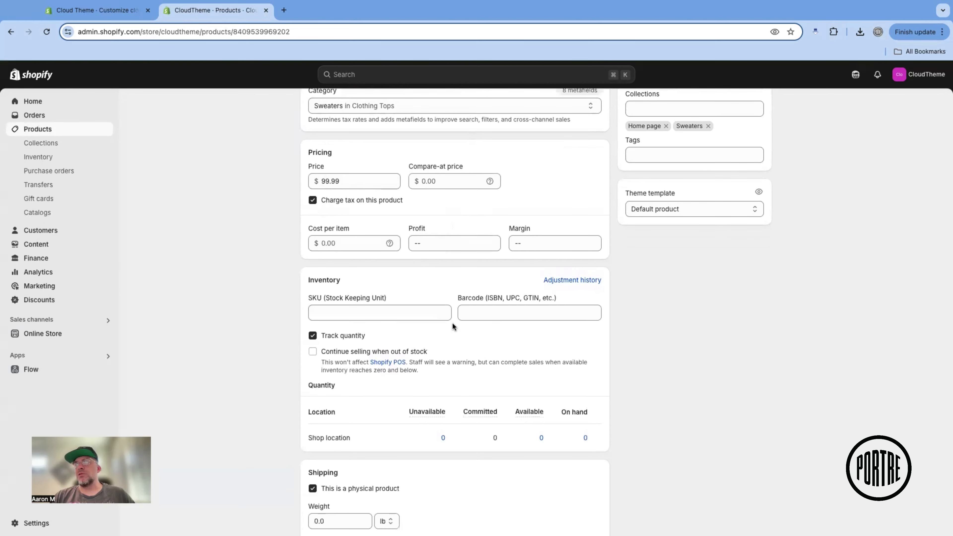
pyautogui.scroll(-1, 511, 340)
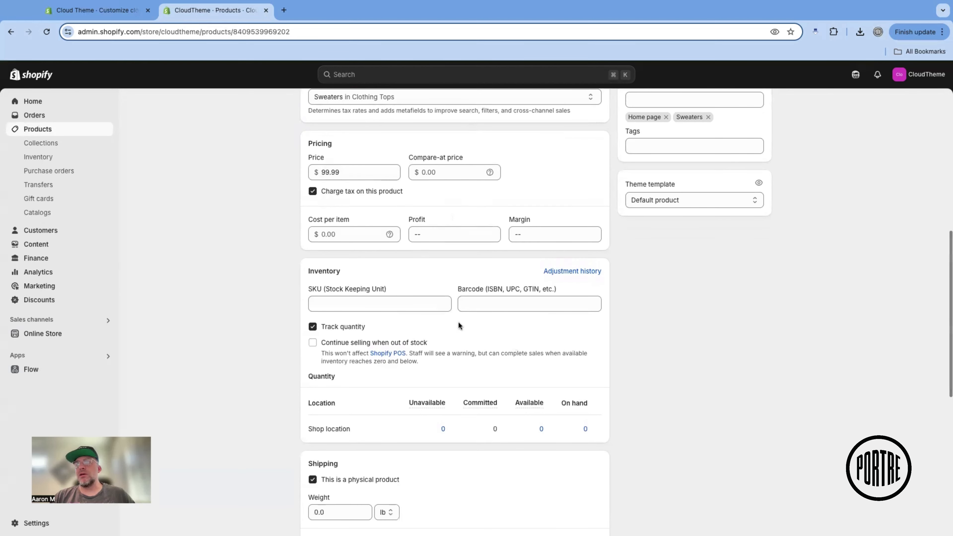
pyautogui.scroll(-4, 443, 339)
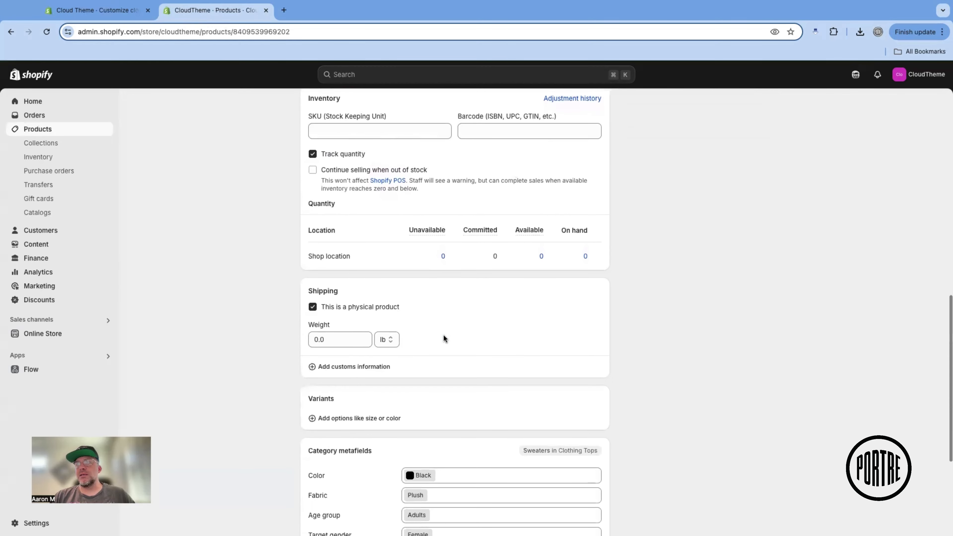
pyautogui.scroll(-1, 451, 345)
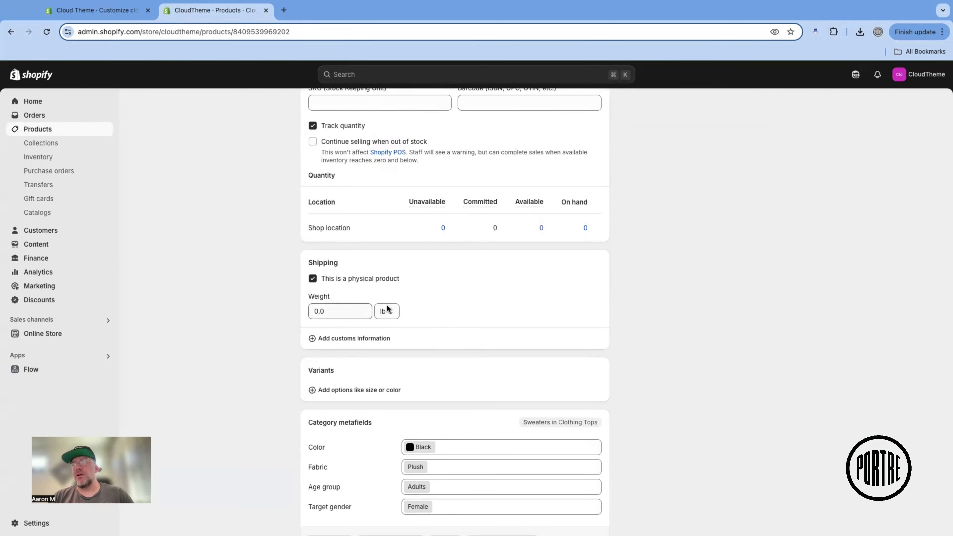
pyautogui.scroll(-5, 449, 312)
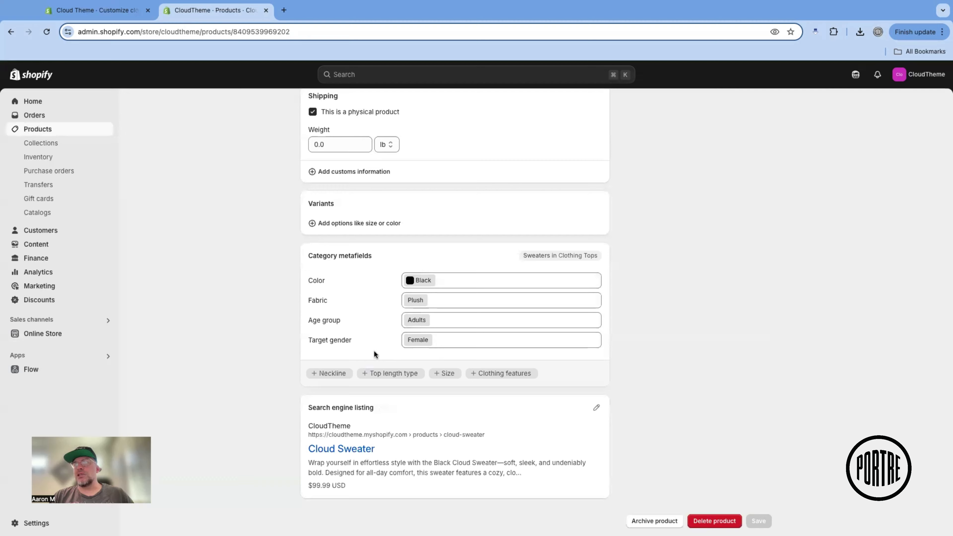
# Inspect the Cloud Sweater's status options, publishing channels, collections, tags and theme template
pyautogui.scroll(4, 389, 242)
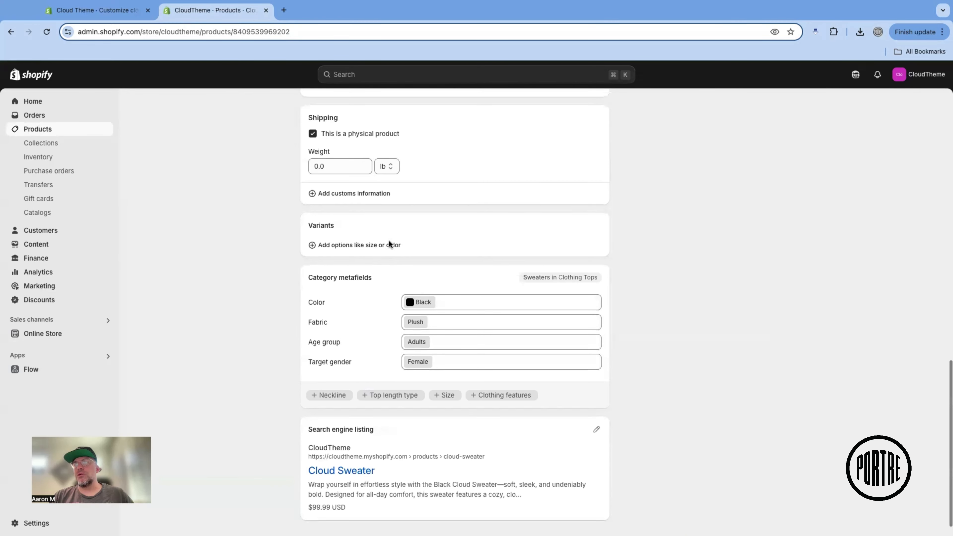
pyautogui.scroll(10, 388, 243)
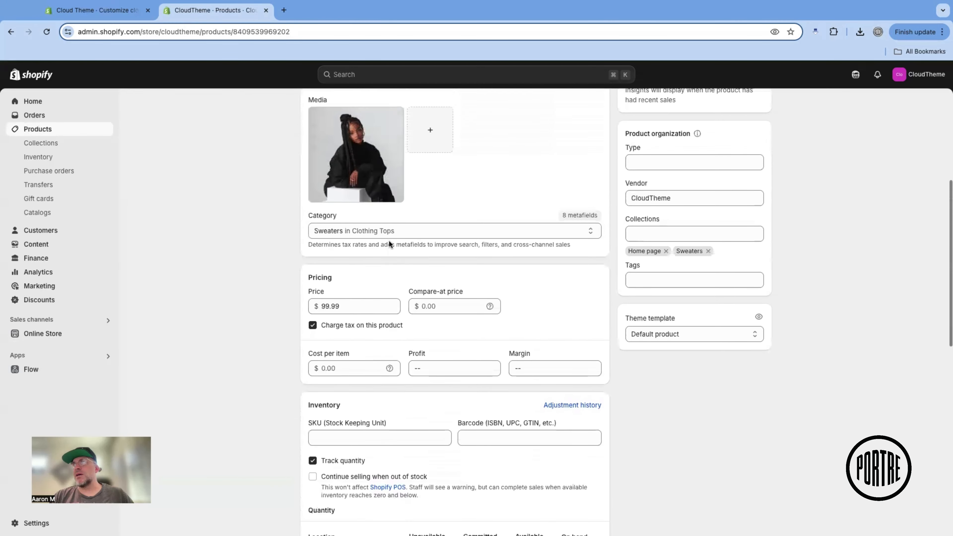
pyautogui.scroll(3, 389, 244)
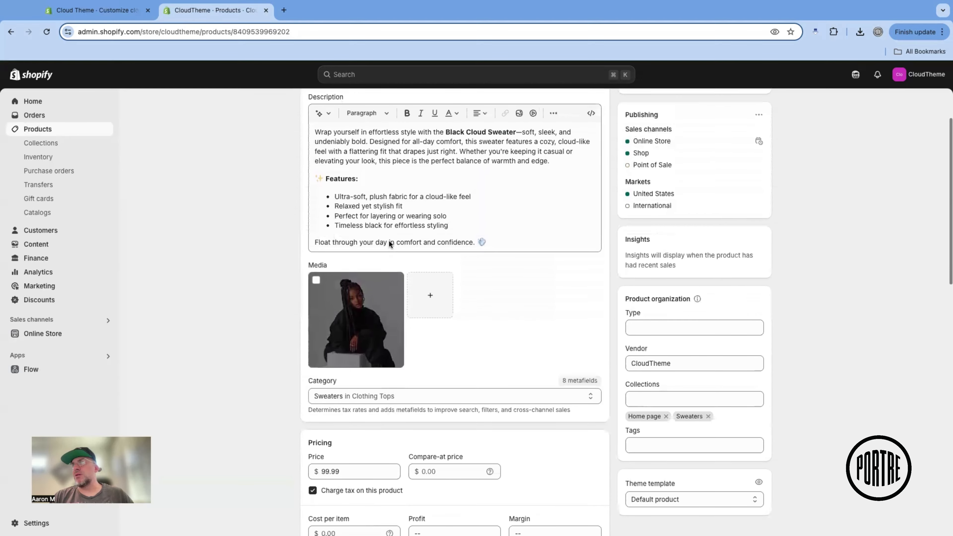
pyautogui.scroll(2, 655, 280)
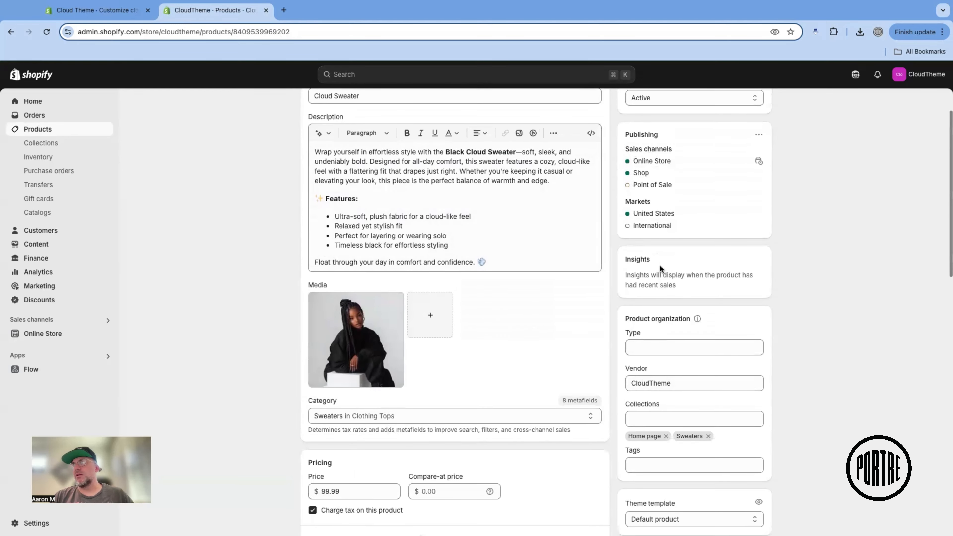
pyautogui.scroll(-3, 660, 264)
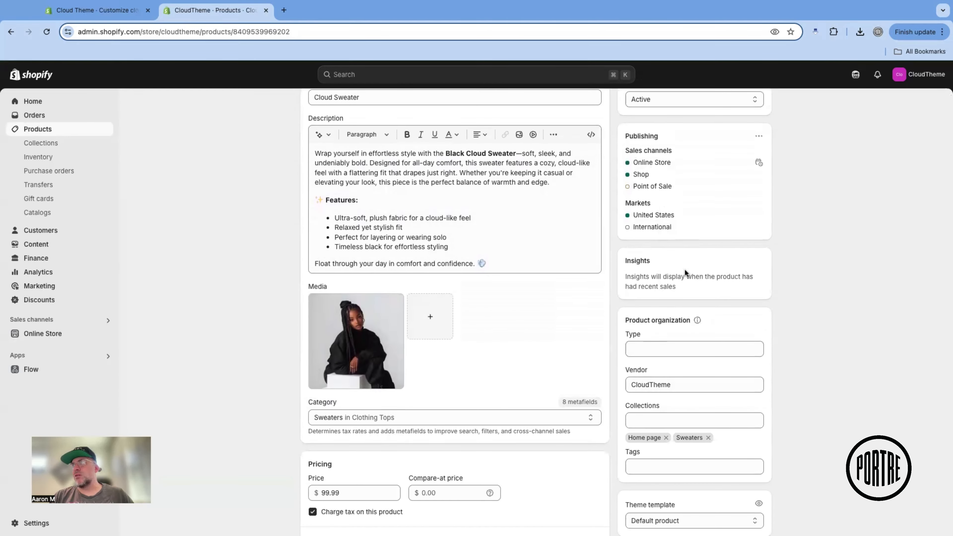
pyautogui.scroll(3, 684, 269)
pyautogui.click(755, 161)
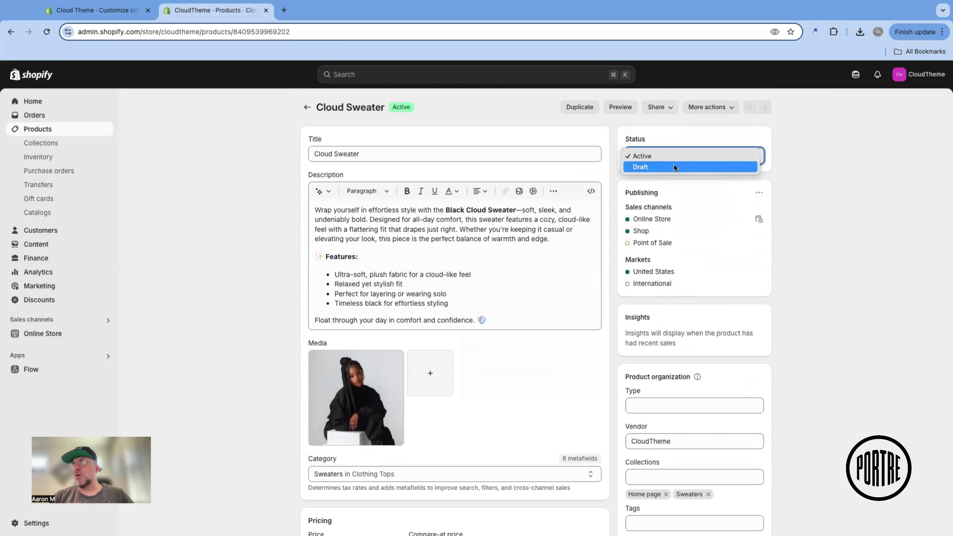
pyautogui.click(797, 235)
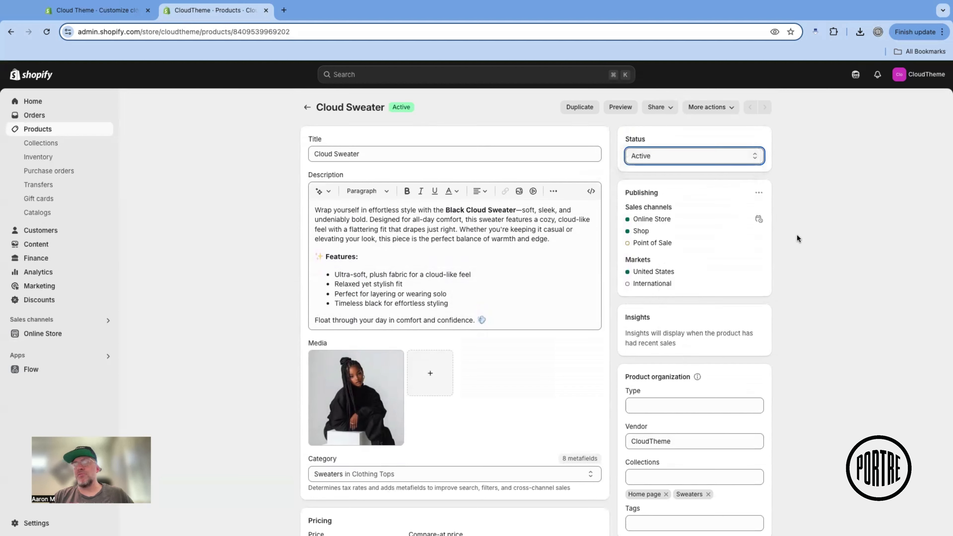
pyautogui.scroll(-5, 797, 236)
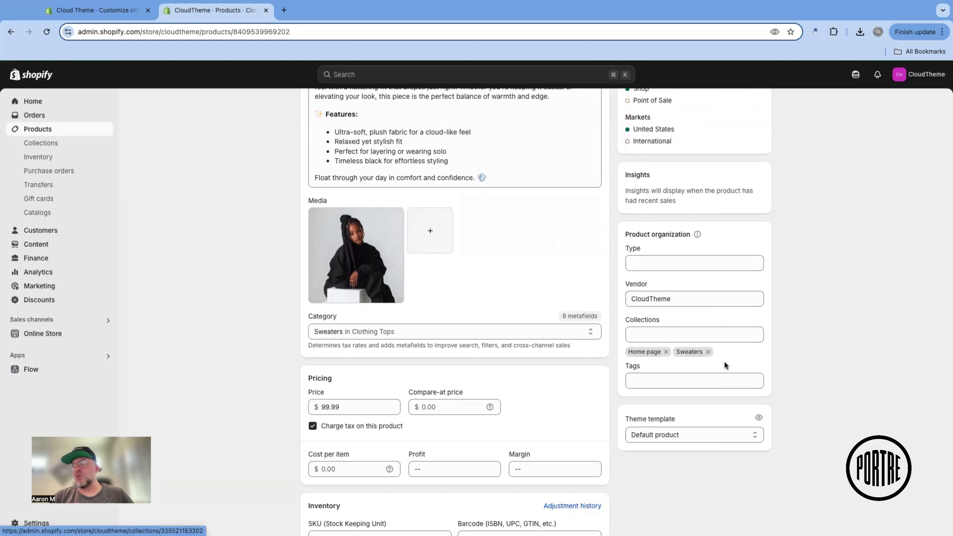
# View the store's collections and products lists and check the installed and recommended apps
pyautogui.click(44, 144)
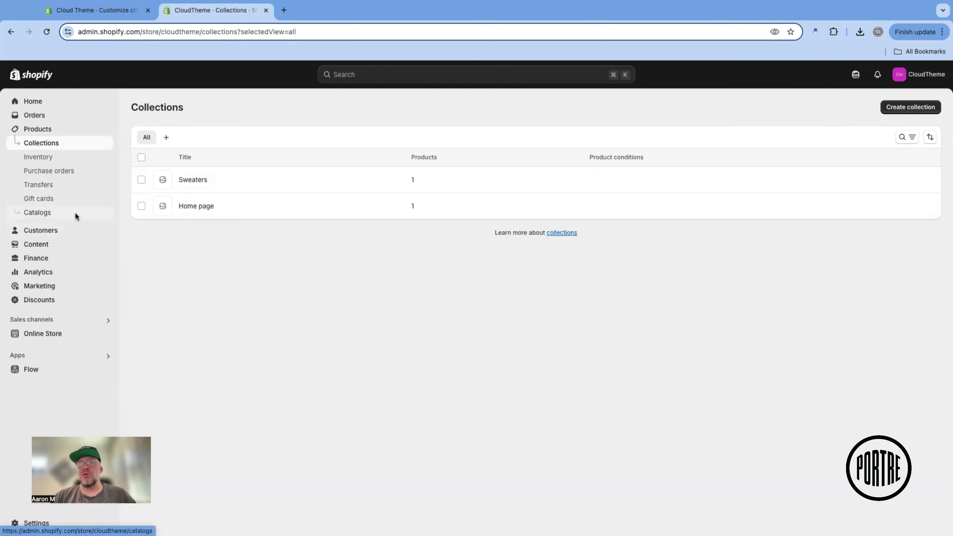
pyautogui.click(38, 129)
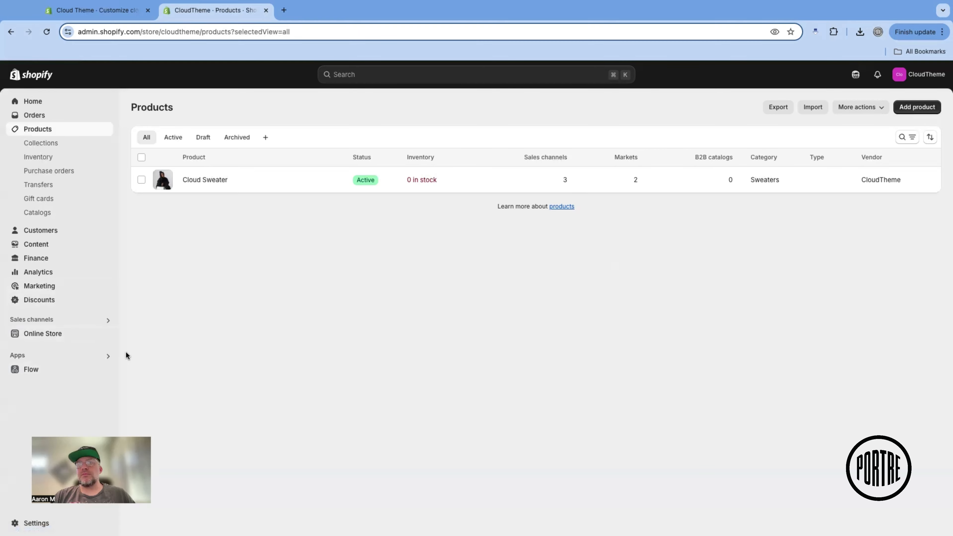
pyautogui.click(94, 357)
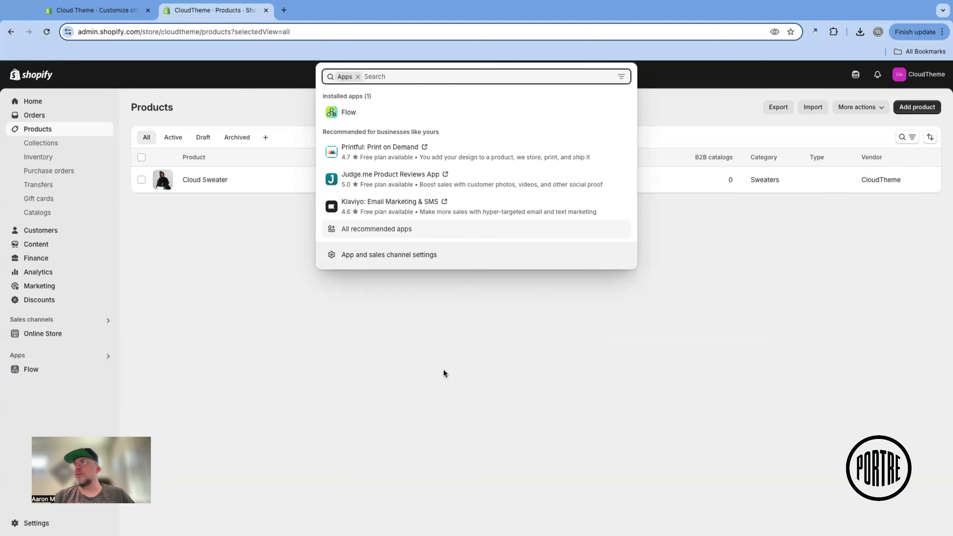
pyautogui.click(418, 354)
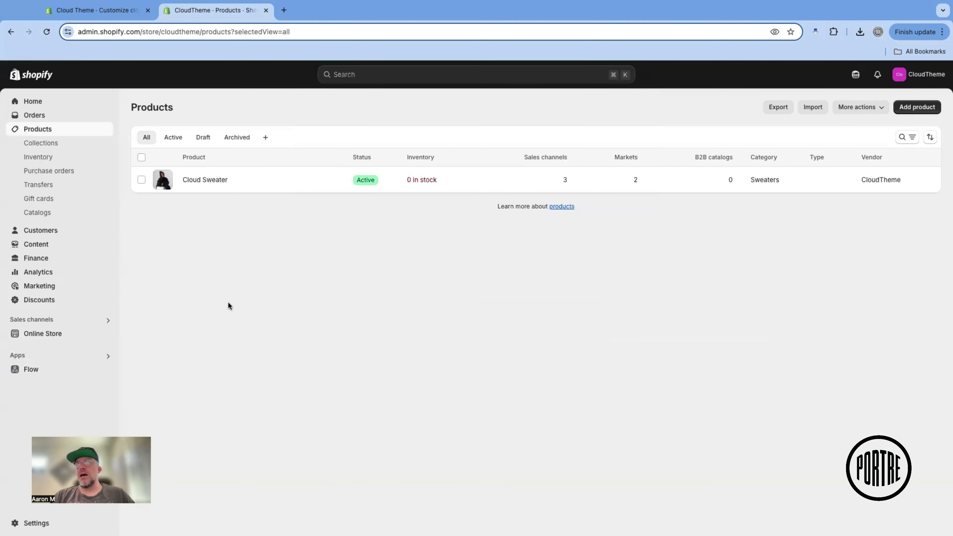